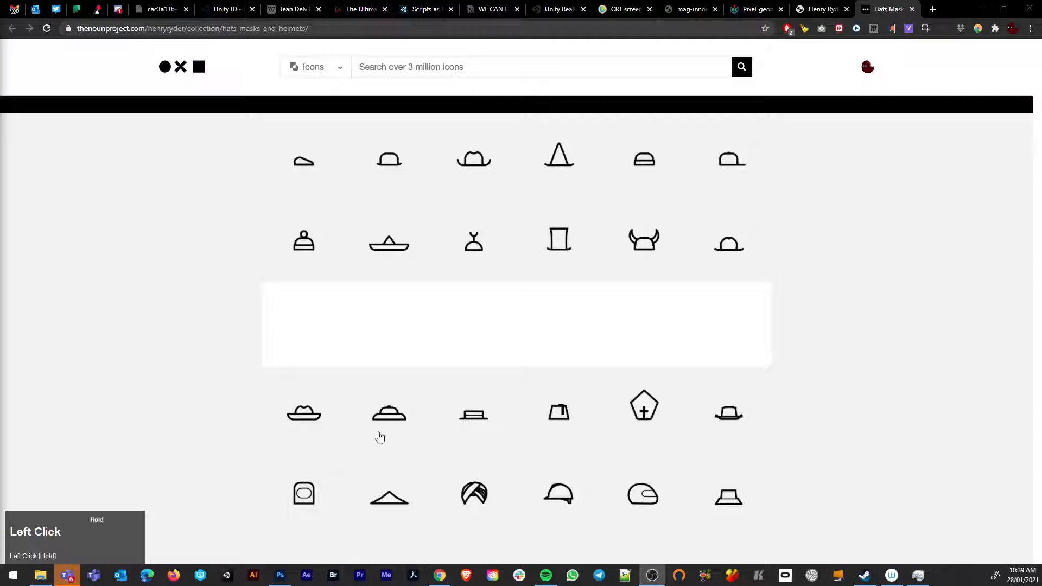
# Review the hat icon artwork on the portfolio page and the CRT and LCD pixel geometry reference image.
pyautogui.click(822, 8)
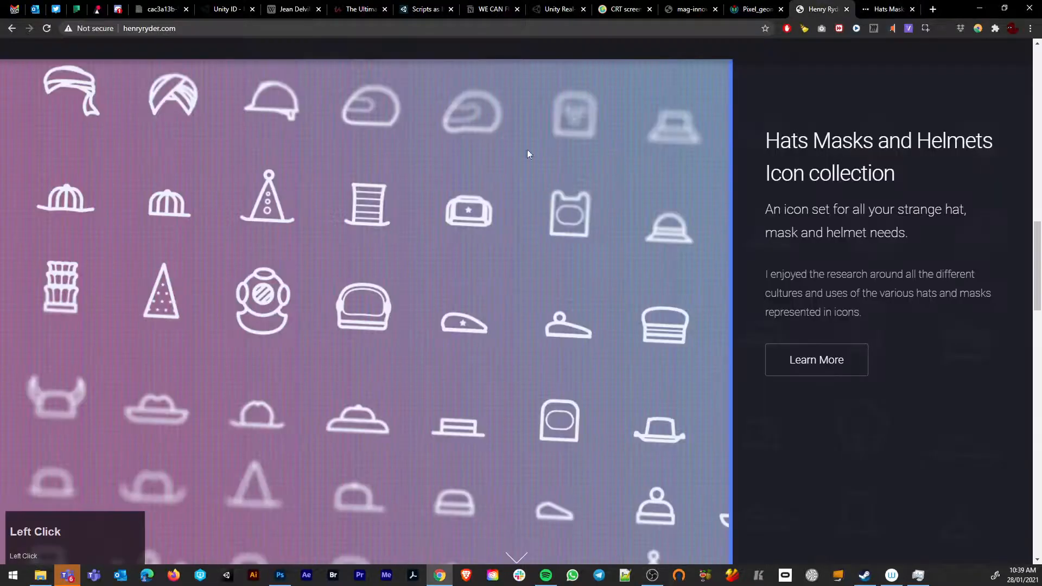
pyautogui.click(889, 9)
pyautogui.click(814, 14)
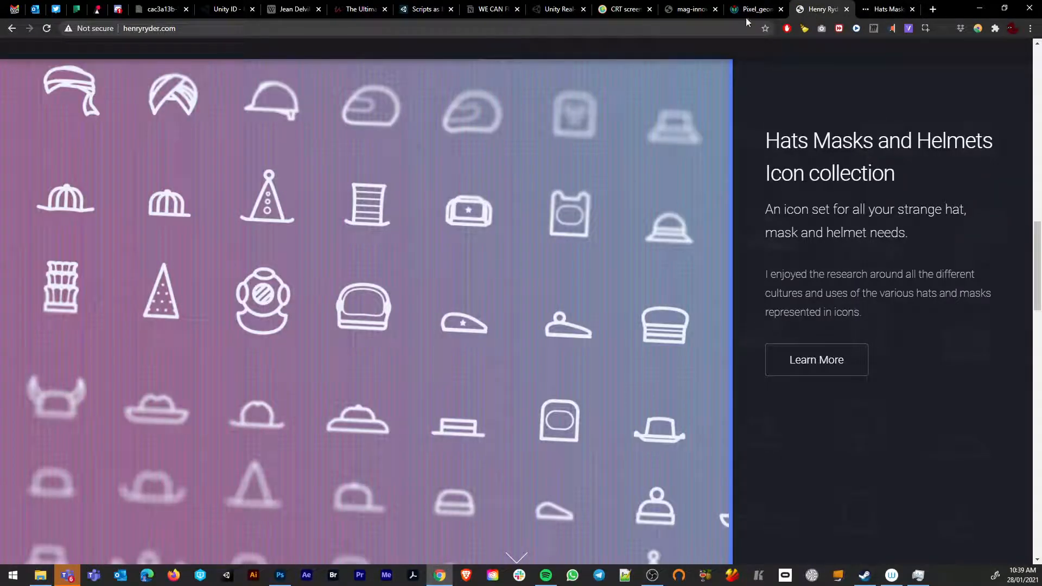
pyautogui.click(761, 11)
pyautogui.scroll(-2, 842, 436)
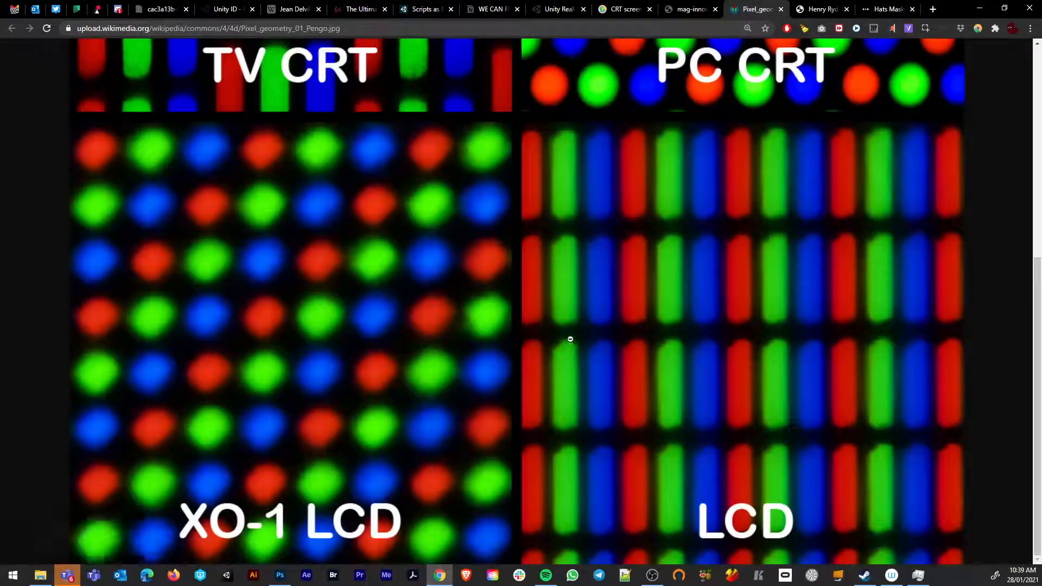
pyautogui.scroll(5, 730, 474)
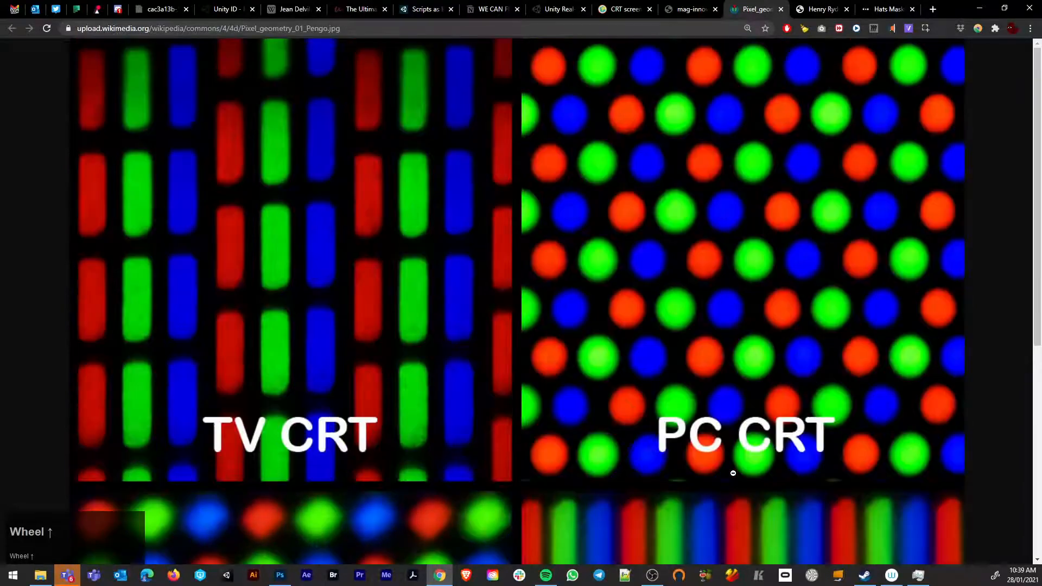
pyautogui.scroll(-5, 646, 334)
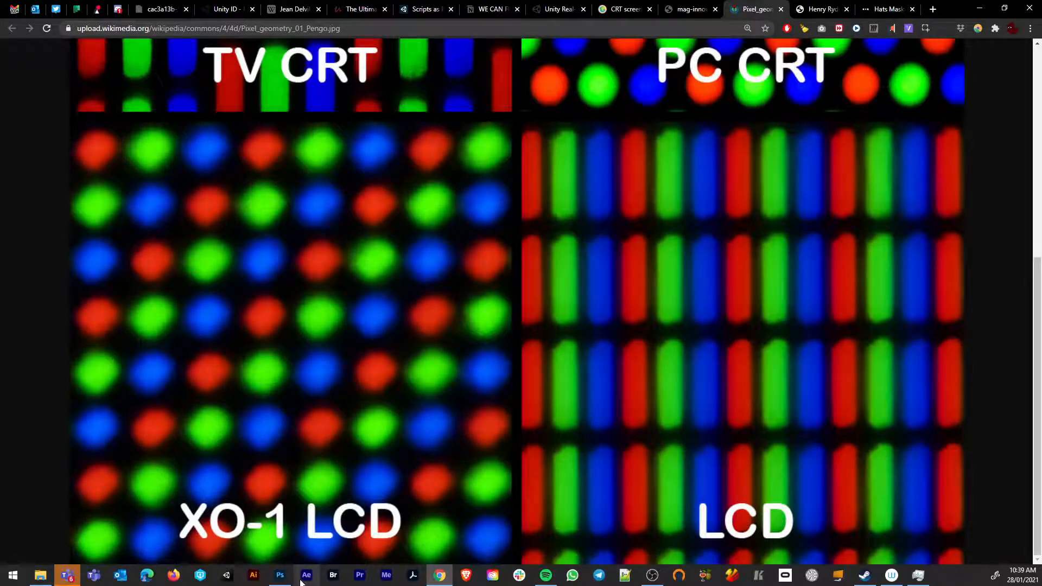
# Switch to Photoshop and draw a red rounded rectangle about 59 by 190 px along the left side of the canvas.
pyautogui.click(279, 575)
pyautogui.moveTo(11, 307); pyautogui.dragTo(54, 318)
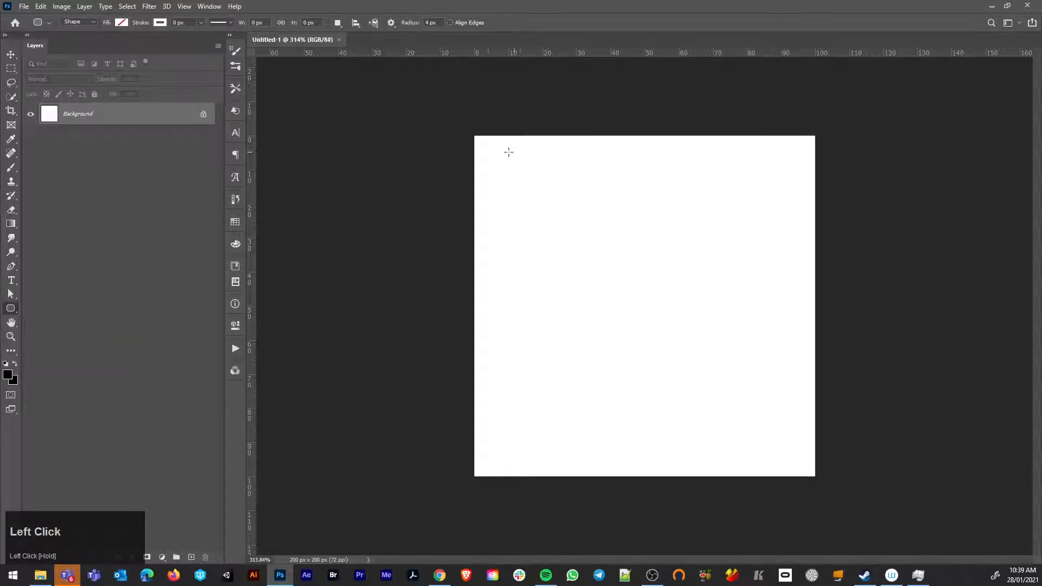
pyautogui.moveTo(483, 146); pyautogui.dragTo(583, 470)
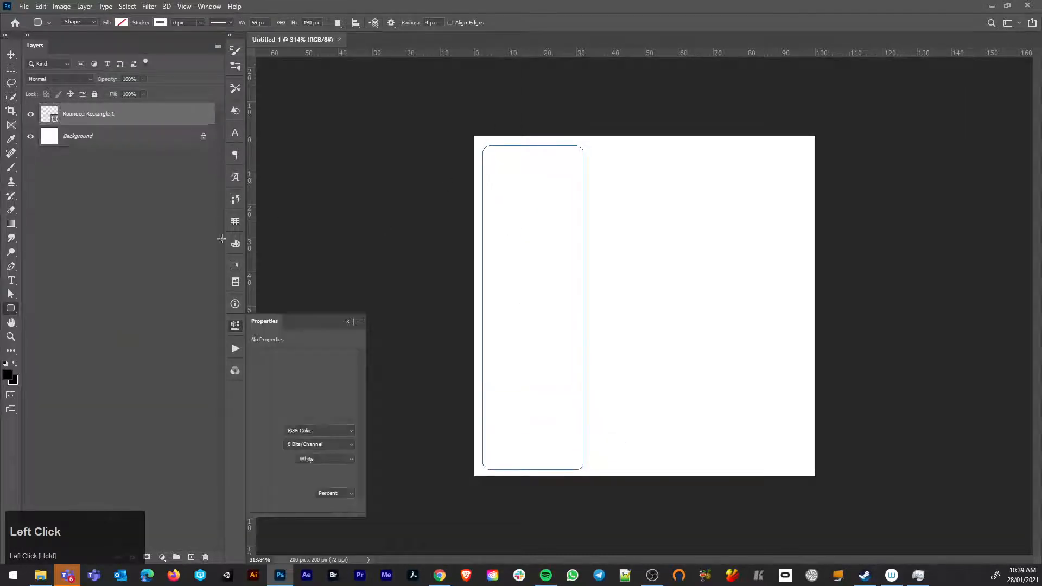
pyautogui.click(121, 23)
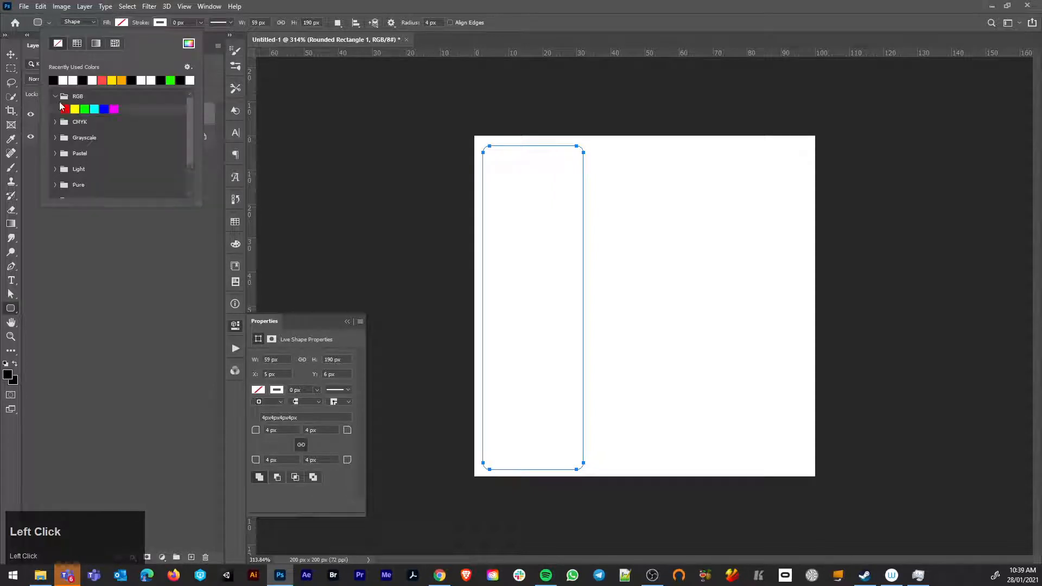
pyautogui.click(102, 80)
# Duplicate the red bar directly to its right and recolour the copy green (00ff0c).
pyautogui.click(9, 59)
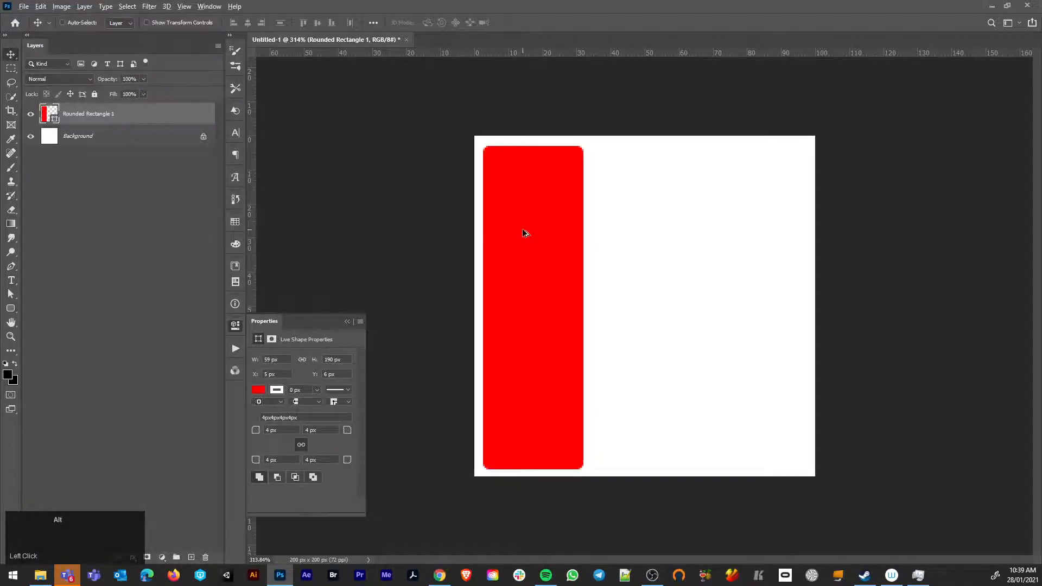
pyautogui.moveTo(525, 232); pyautogui.dragTo(624, 227)
pyautogui.doubleClick(47, 114)
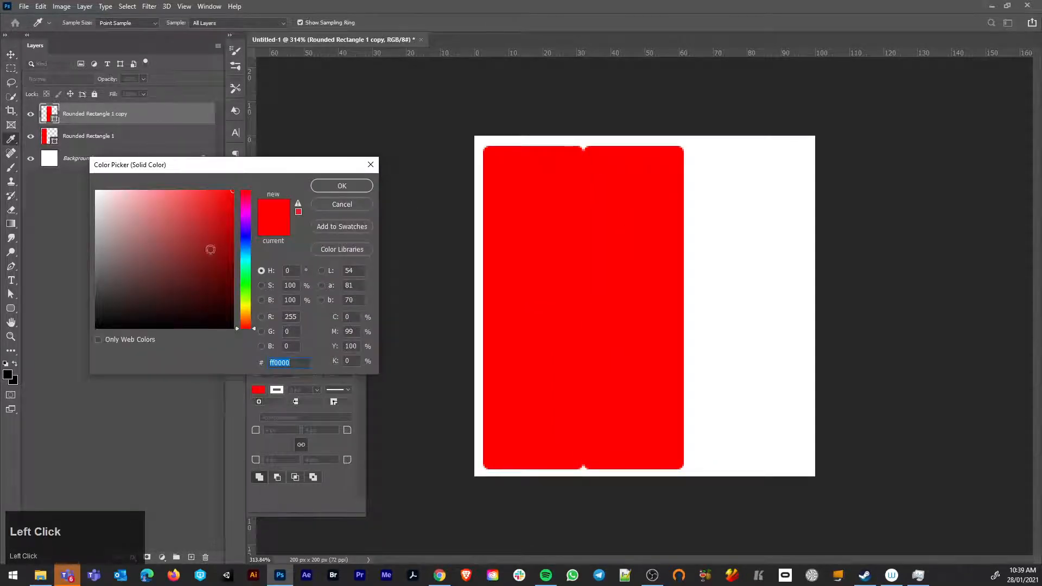
pyautogui.moveTo(246, 291); pyautogui.dragTo(248, 281)
pyautogui.click(342, 185)
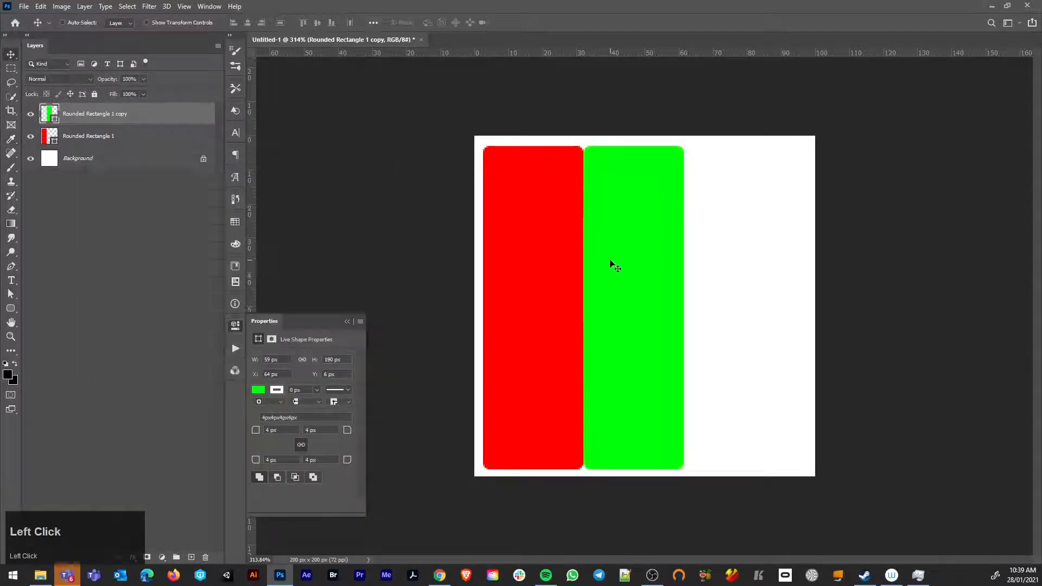
# Duplicate the green bar directly to its right and recolour the copy blue (005aff).
pyautogui.moveTo(612, 262); pyautogui.dragTo(736, 273)
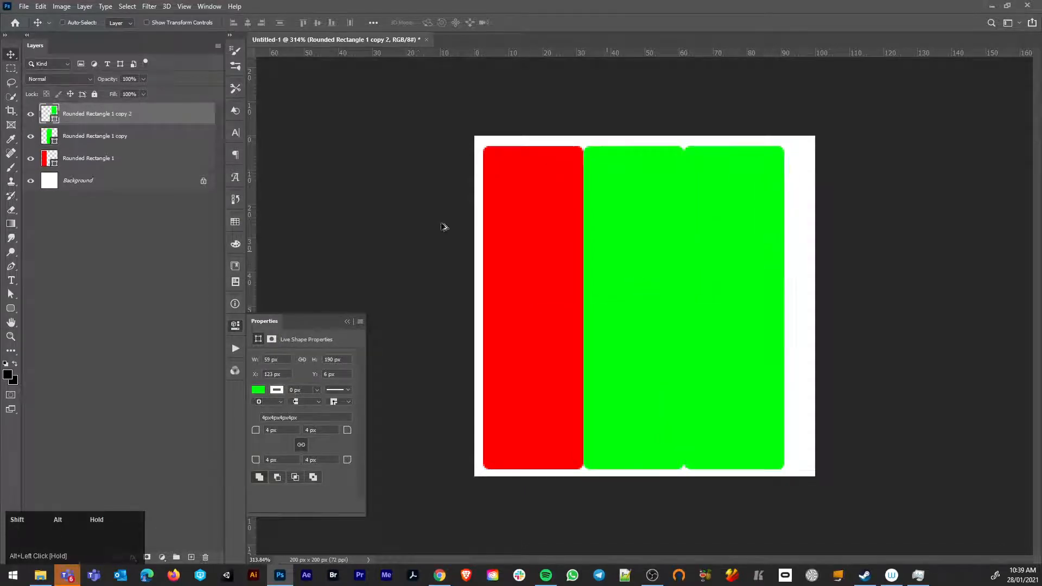
pyautogui.doubleClick(50, 114)
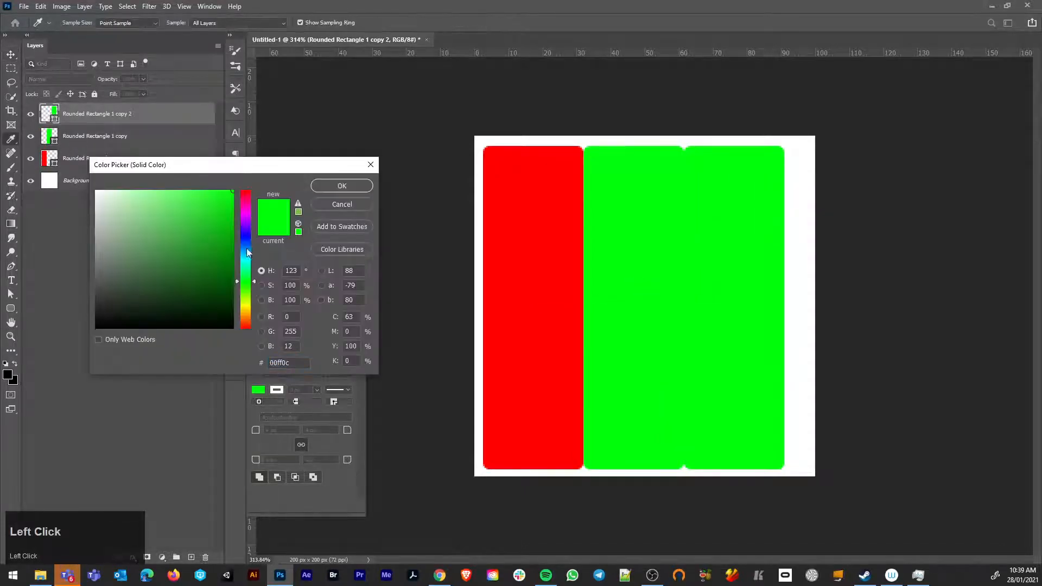
pyautogui.moveTo(246, 249); pyautogui.dragTo(248, 245)
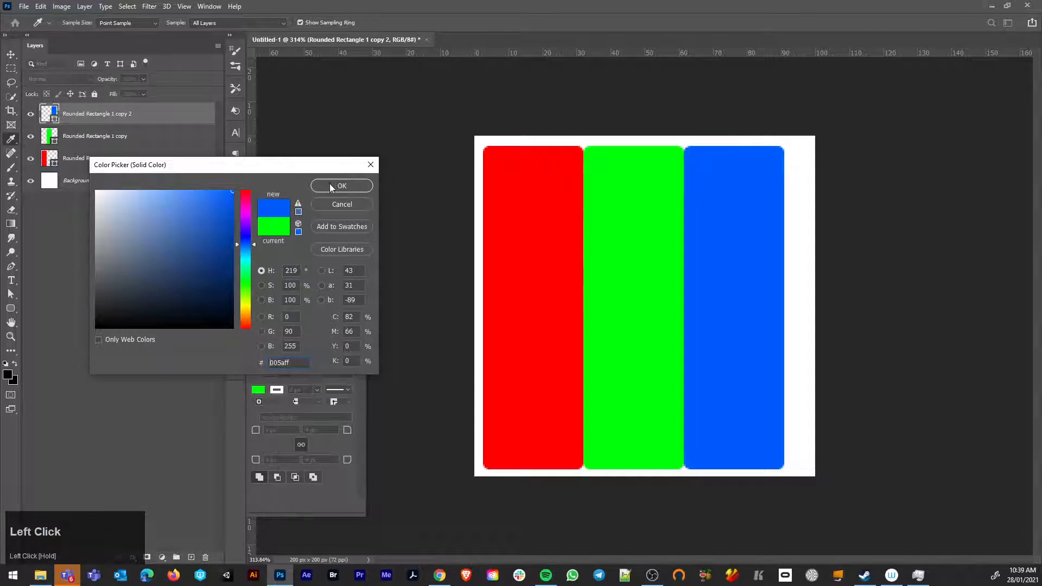
pyautogui.click(340, 186)
# Select all three bars and shift them together about 5 px right towards the middle of the canvas.
pyautogui.press('ctrl')
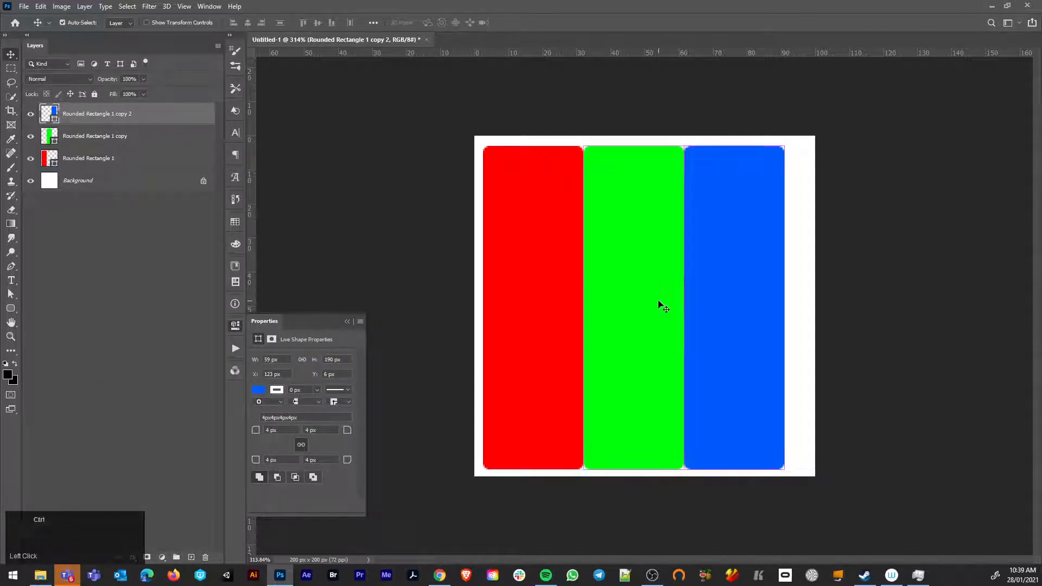
pyautogui.keyDown('ctrl'); pyautogui.click(93, 139); pyautogui.keyUp('ctrl')
pyautogui.keyDown('ctrl'); pyautogui.click(90, 161); pyautogui.keyUp('ctrl')
pyautogui.moveTo(599, 293); pyautogui.dragTo(610, 290)
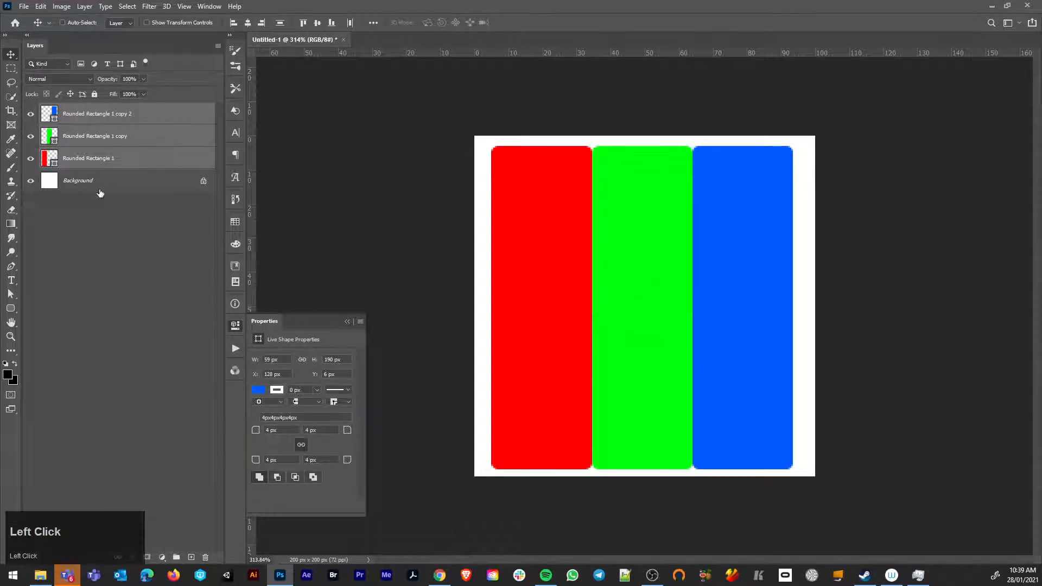
# Invert the white Background layer to black.
pyautogui.click(111, 176)
pyautogui.press('ctrl')
pyautogui.hotkey('ctrl', 'i')
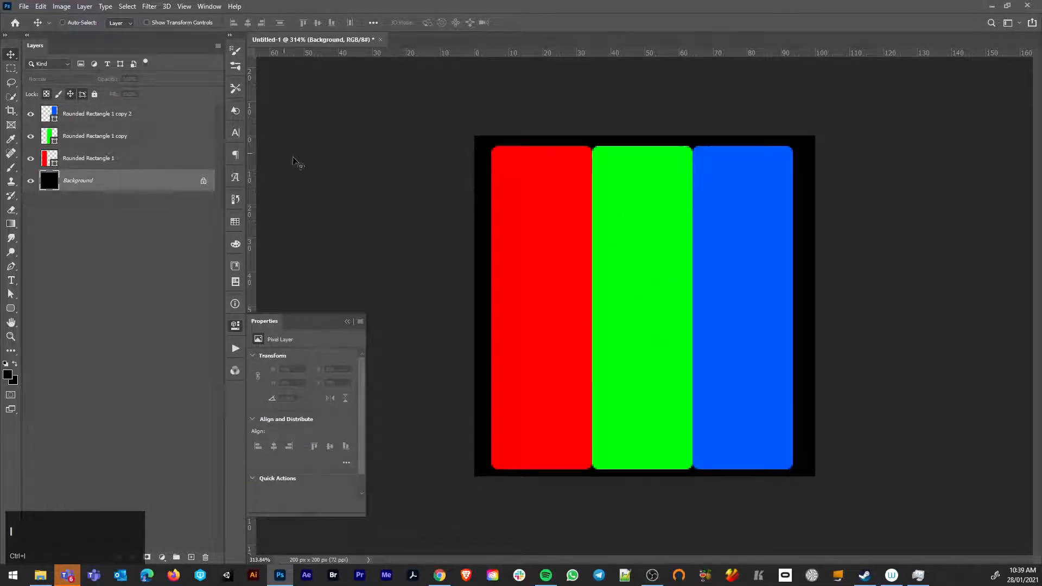
# Space the bars apart by moving the red one about 5 px left and the blue one about 5 px right.
pyautogui.click(68, 160)
pyautogui.keyDown('ctrl'); pyautogui.click(76, 136); pyautogui.keyUp('ctrl')
pyautogui.keyDown('ctrl'); pyautogui.click(78, 114); pyautogui.keyUp('ctrl')
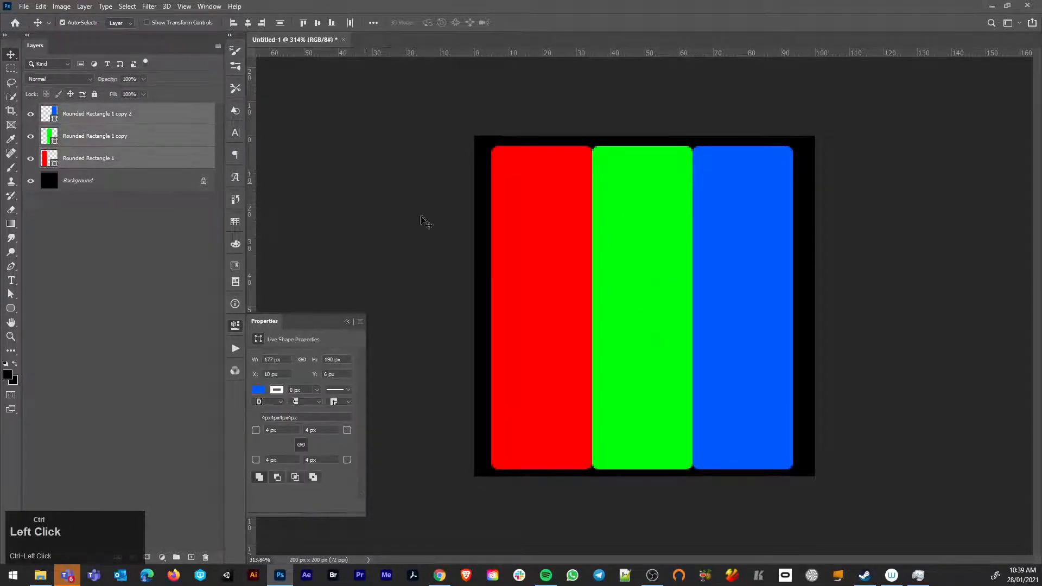
pyautogui.click(551, 264)
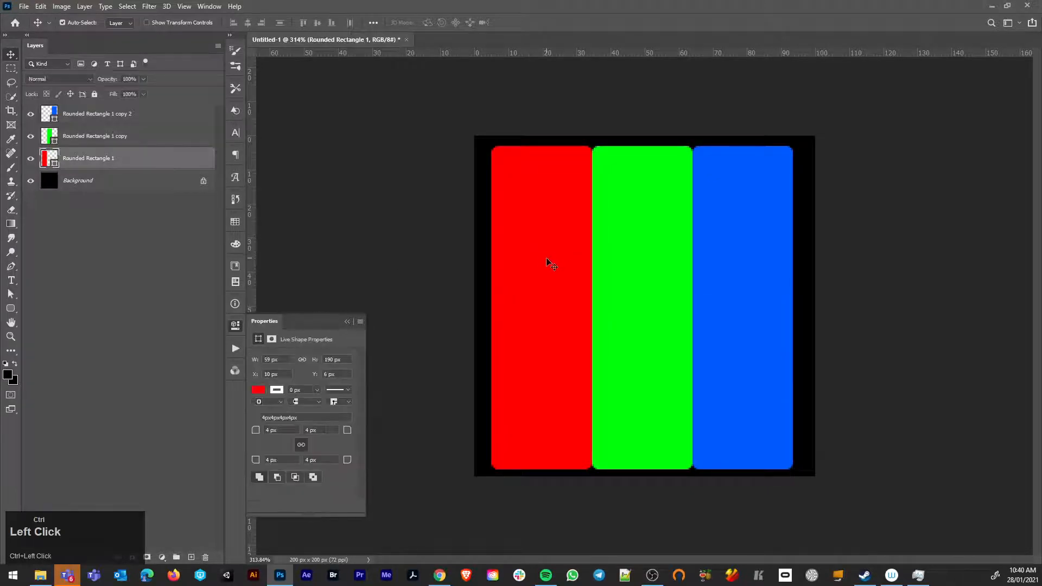
pyautogui.moveTo(551, 264); pyautogui.dragTo(540, 261)
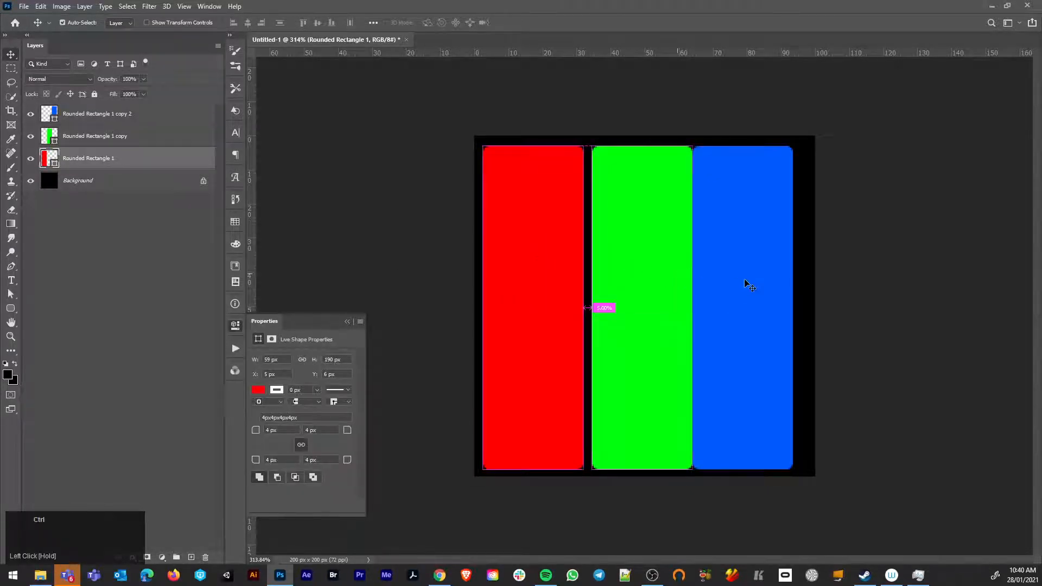
pyautogui.moveTo(749, 285); pyautogui.dragTo(751, 291)
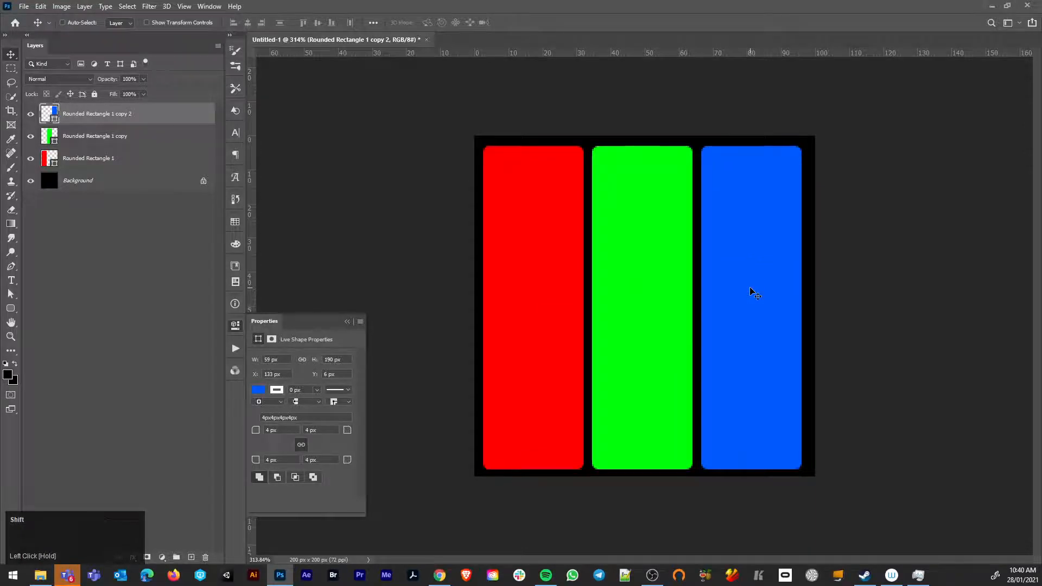
# Select all three spaced bars and nudge them about 1 px right to centre them on the canvas.
pyautogui.keyDown('ctrl'); pyautogui.click(109, 158); pyautogui.keyUp('ctrl')
pyautogui.keyDown('ctrl'); pyautogui.click(110, 136); pyautogui.keyUp('ctrl')
pyautogui.moveTo(653, 328); pyautogui.dragTo(656, 328)
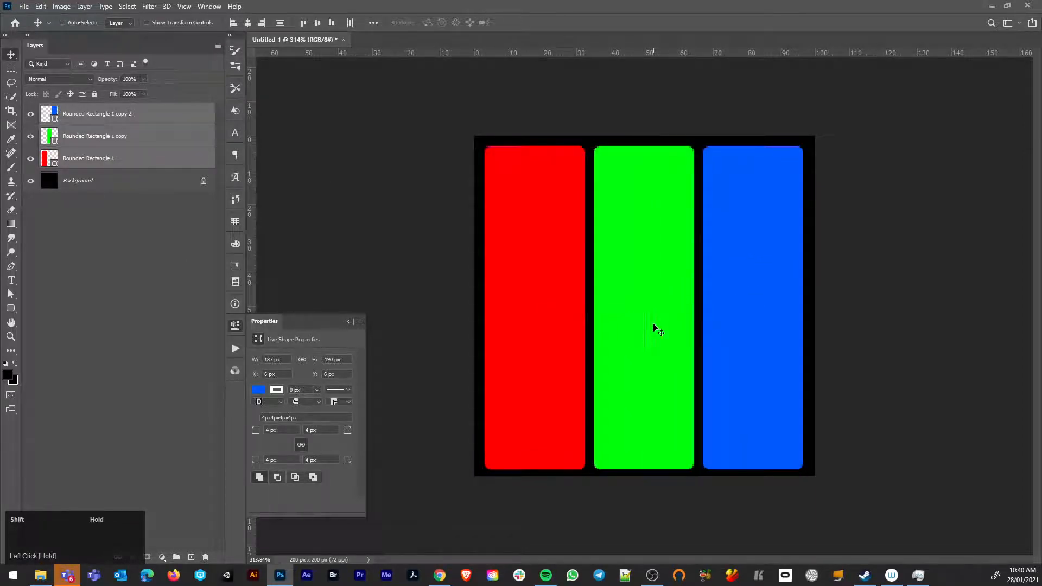
# Define the bar artwork as a pattern named lcd4.
pyautogui.click(40, 6)
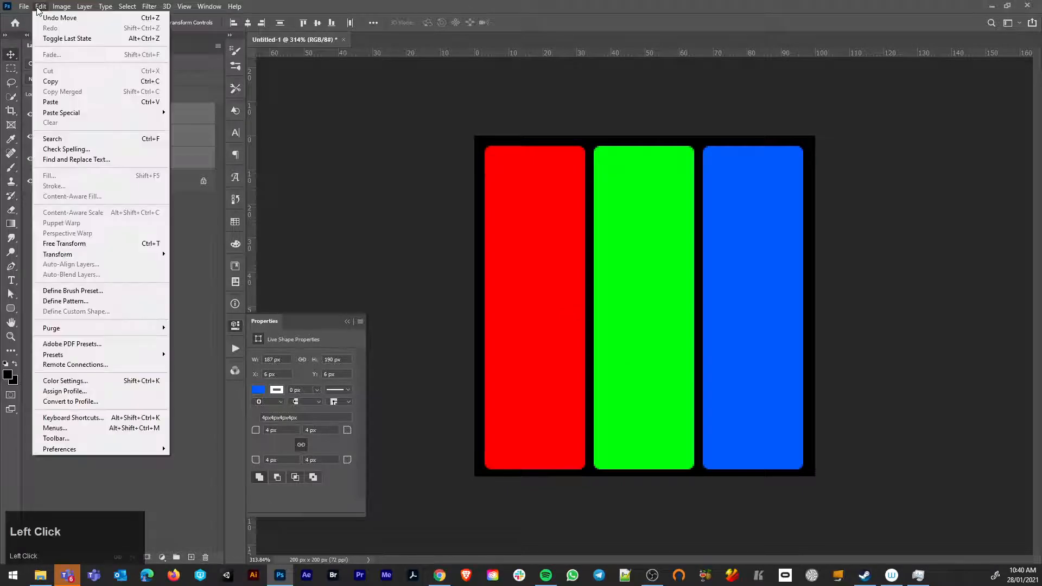
pyautogui.click(49, 307)
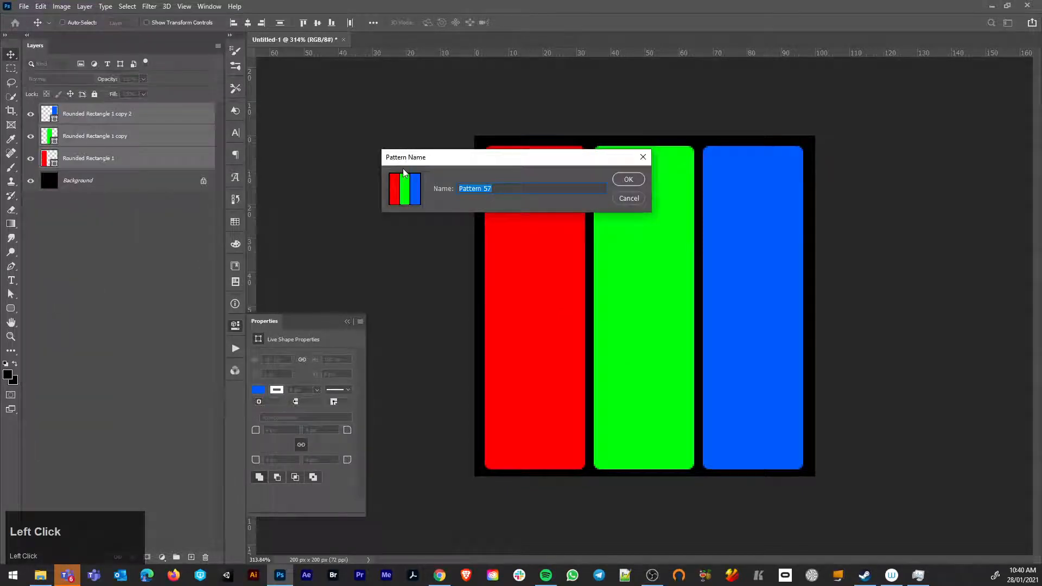
pyautogui.write('Lcd4')
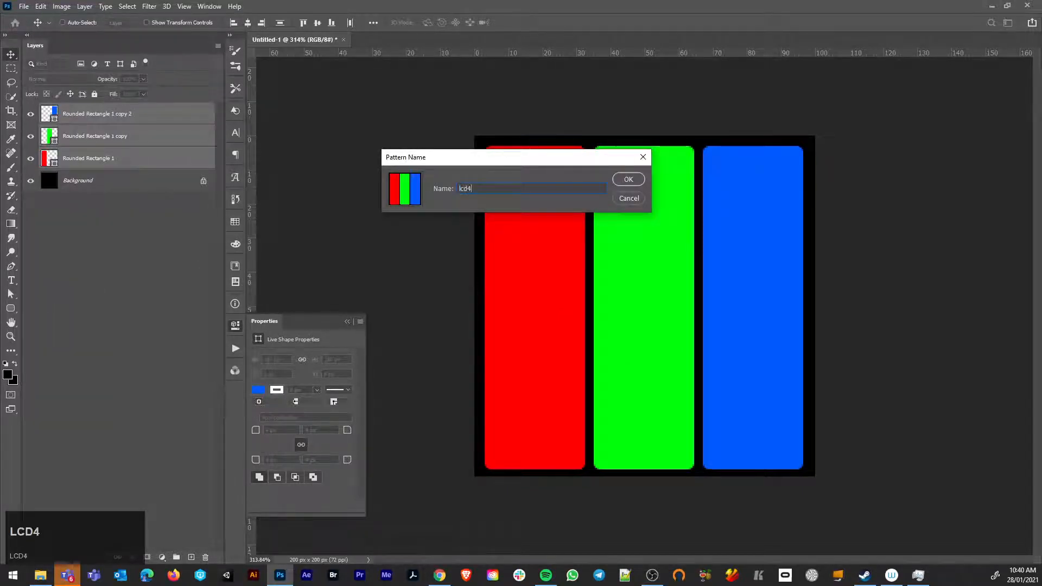
pyautogui.press('Return')
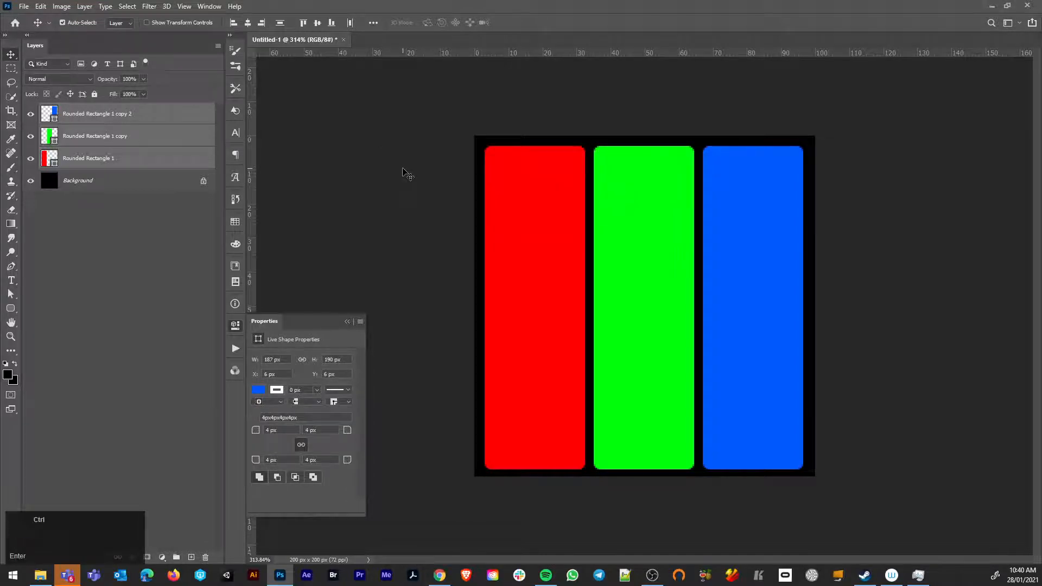
# Create a new 1920 x 1080 px document at 96.012 ppi.
pyautogui.hotkey('ctrl', 'n')
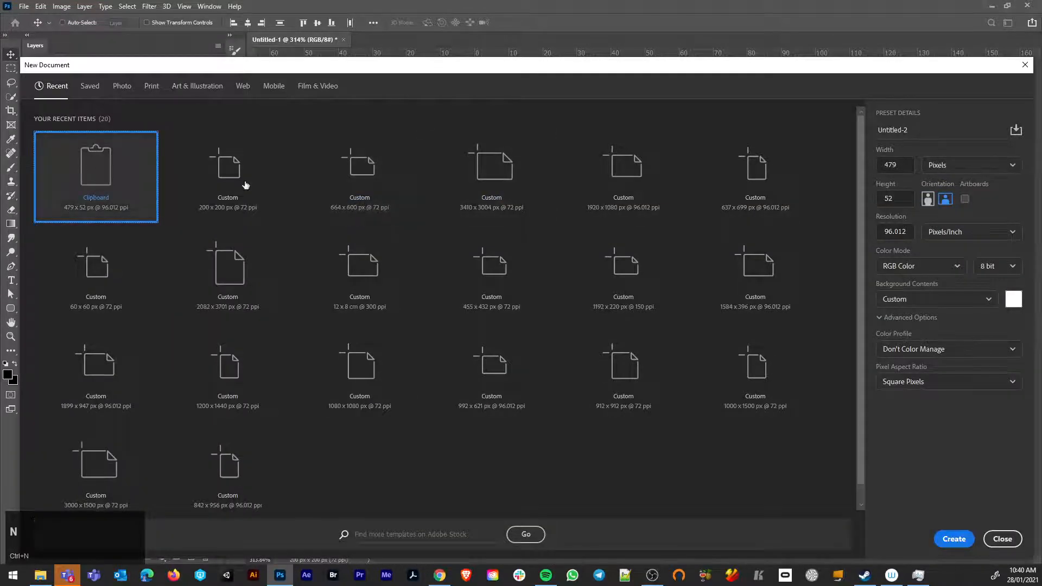
pyautogui.click(651, 179)
pyautogui.click(951, 537)
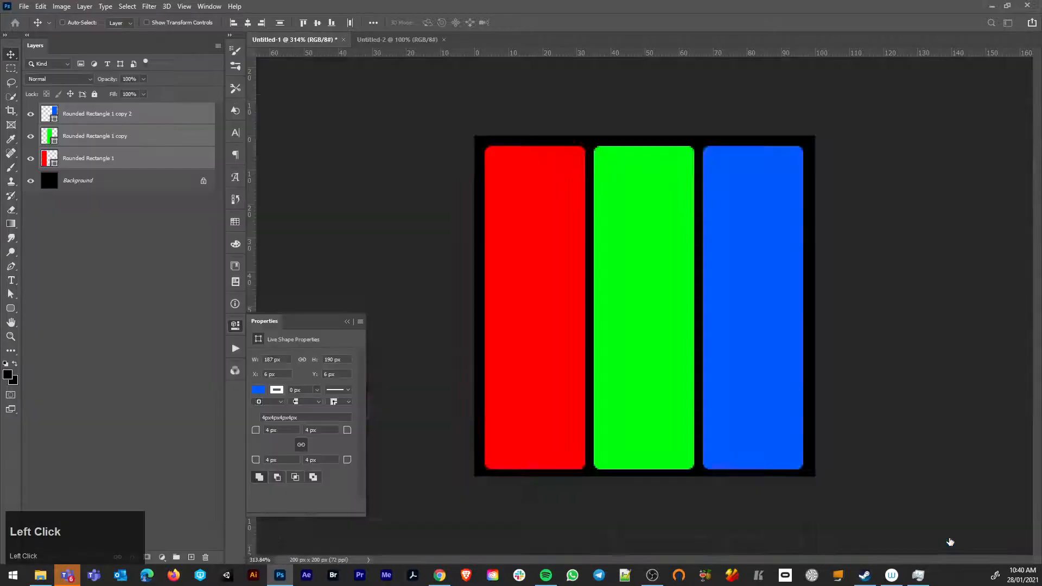
# Draw a rectangle about 2842 by 2188 px extending past all canvas edges and fill it with solid blue.
pyautogui.click(10, 308)
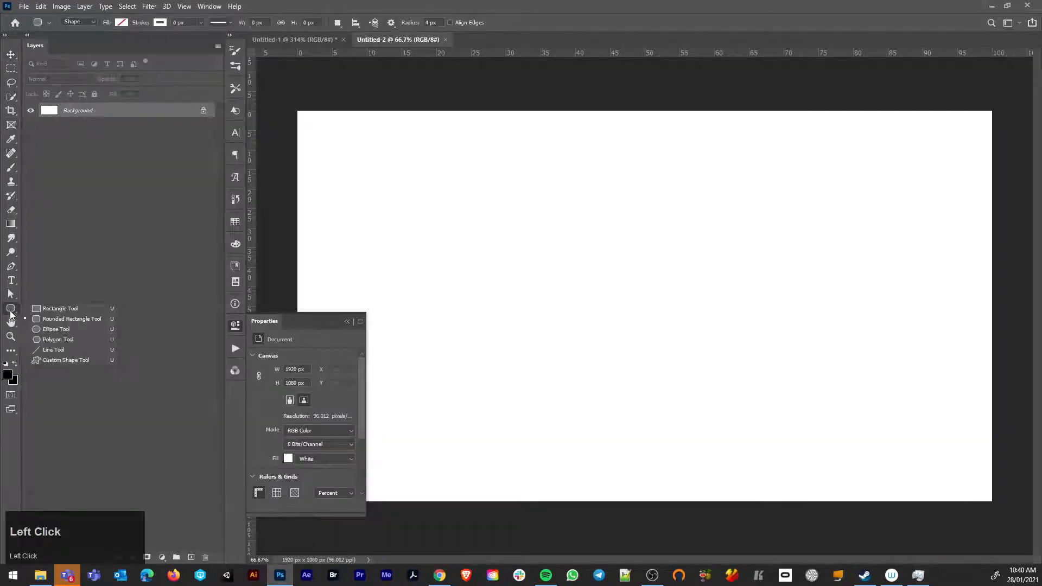
pyautogui.click(46, 310)
pyautogui.scroll(-3, 471, 250)
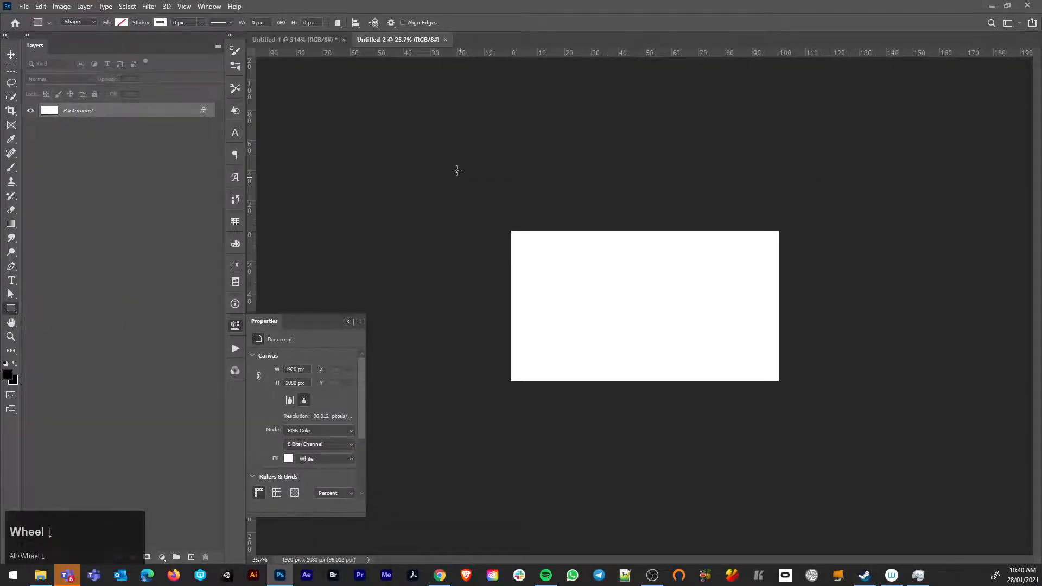
pyautogui.moveTo(446, 152); pyautogui.dragTo(843, 457)
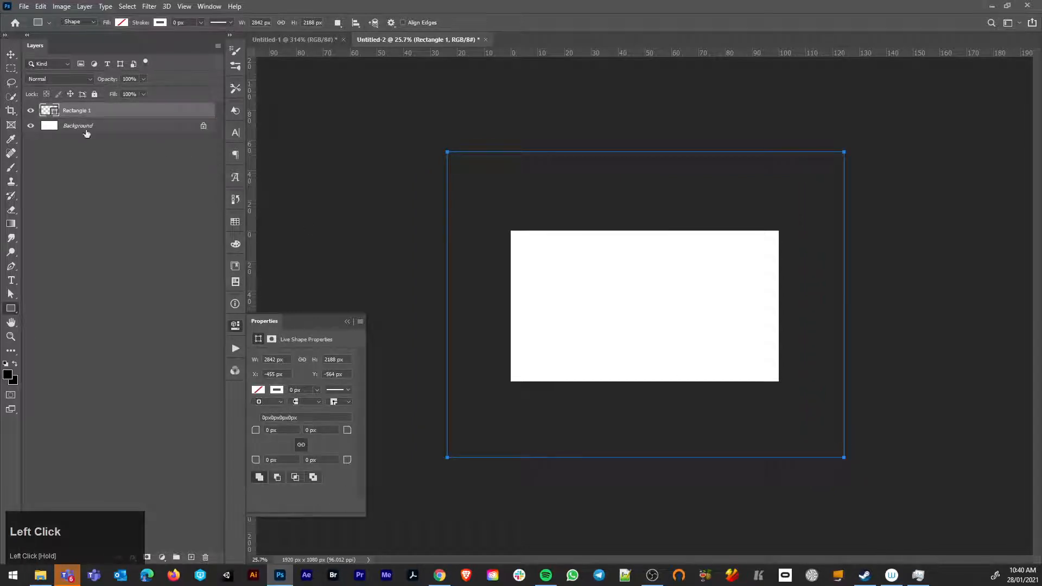
pyautogui.click(121, 23)
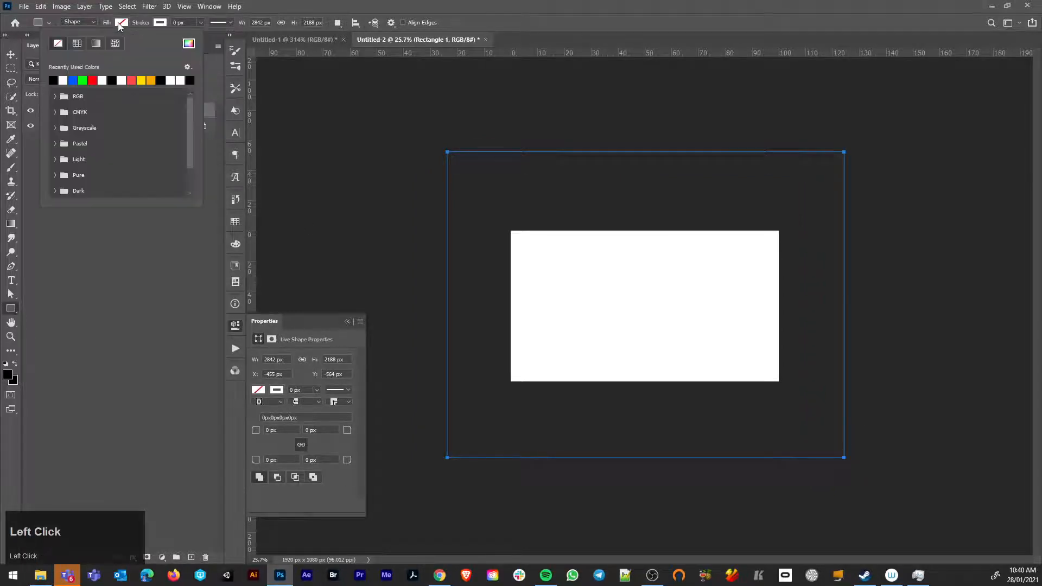
pyautogui.click(53, 81)
pyautogui.click(11, 54)
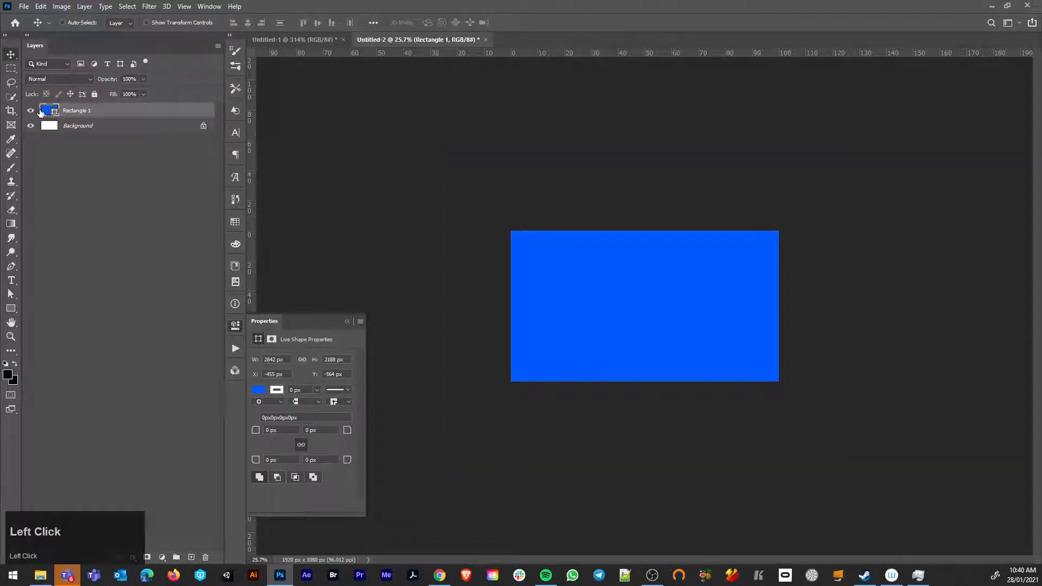
# Change the rectangle's fill to the pink-to-blue linear gradient preset at 90 degrees.
pyautogui.press('p')
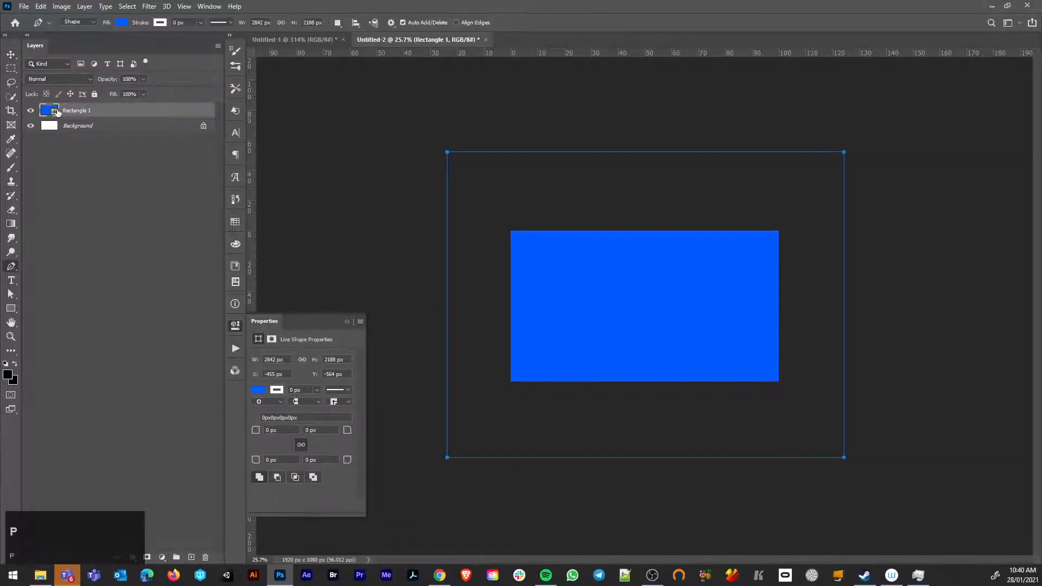
pyautogui.click(125, 24)
pyautogui.click(96, 44)
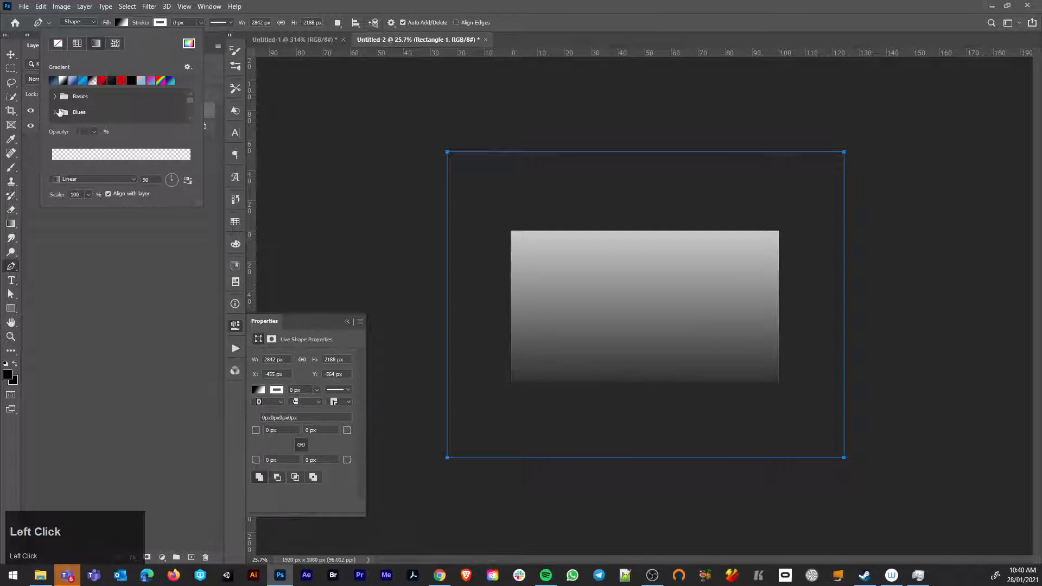
pyautogui.click(74, 79)
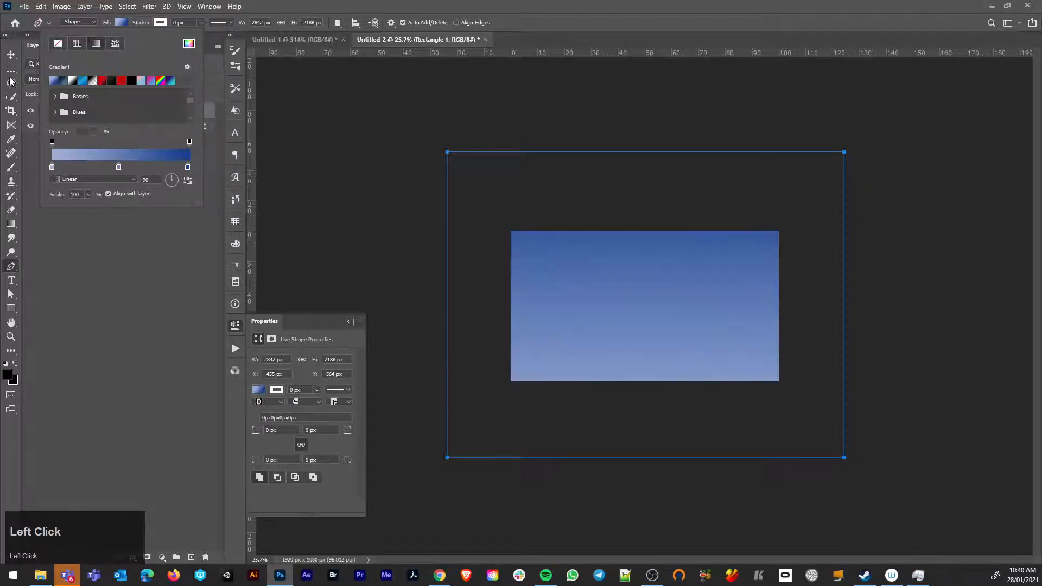
pyautogui.click(150, 80)
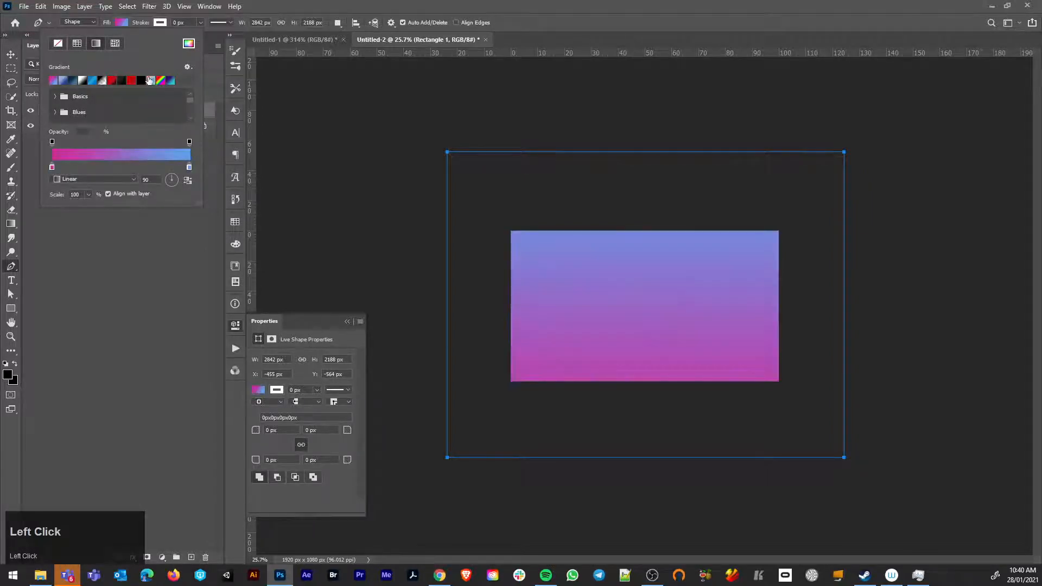
pyautogui.click(11, 58)
# Create a horizontal paragraph text box with placeholder text over the gradient rectangle.
pyautogui.click(11, 280)
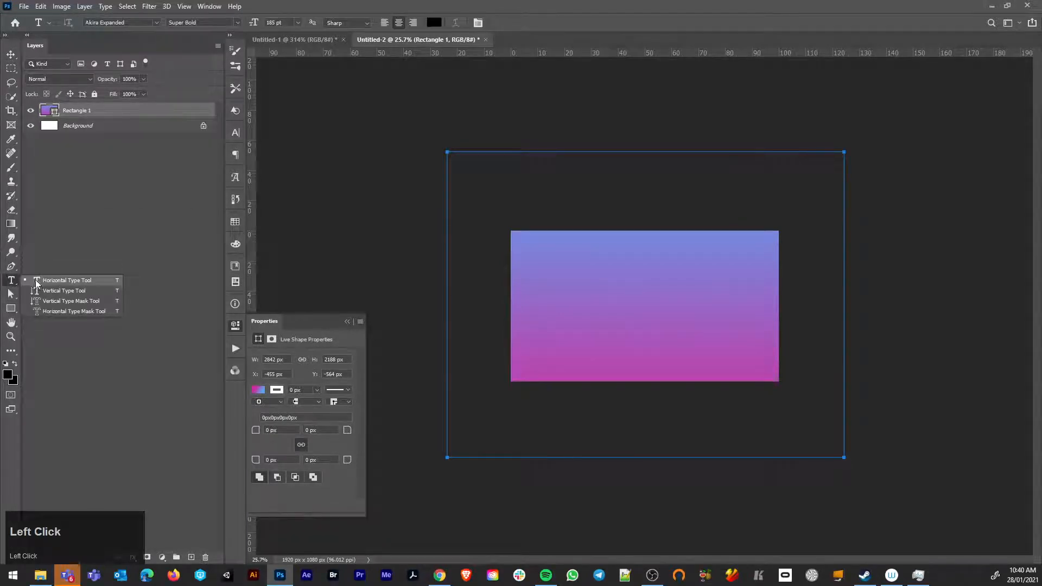
pyautogui.click(34, 282)
pyautogui.click(699, 382)
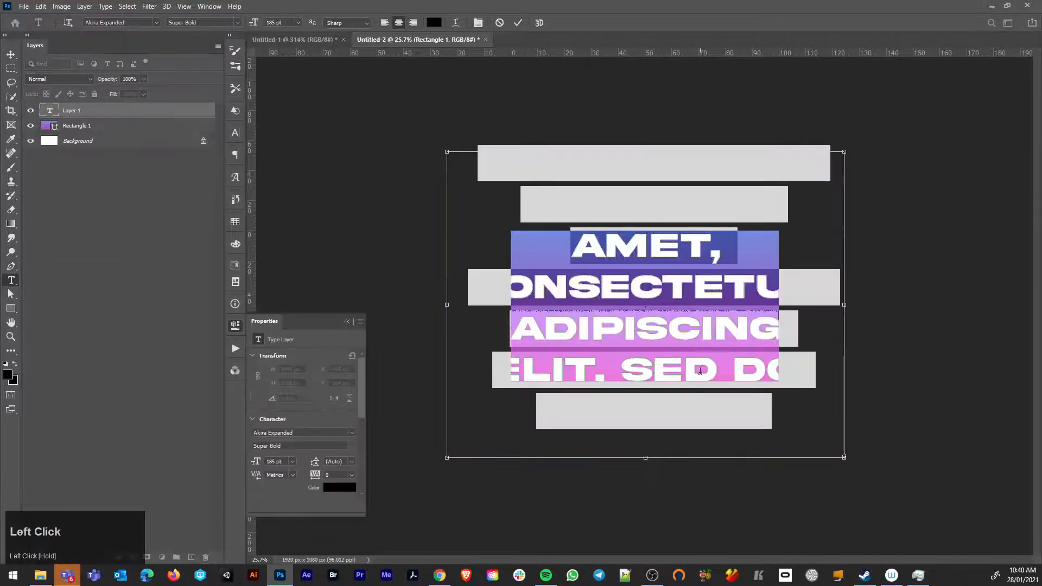
# Set the placeholder text to Century Gothic Regular at 77 pt with left alignment.
pyautogui.click(237, 22)
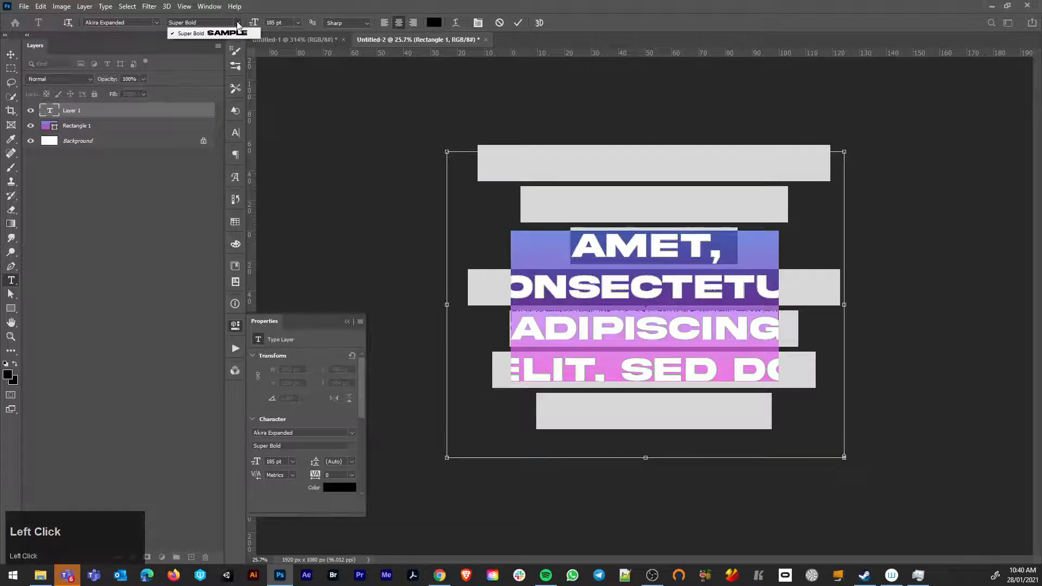
pyautogui.click(155, 22)
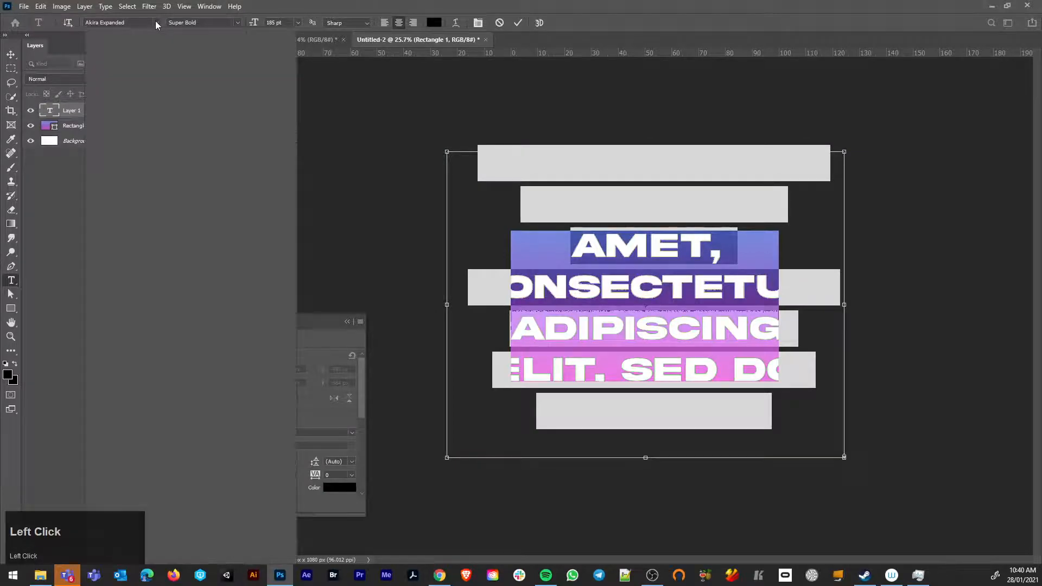
pyautogui.click(145, 67)
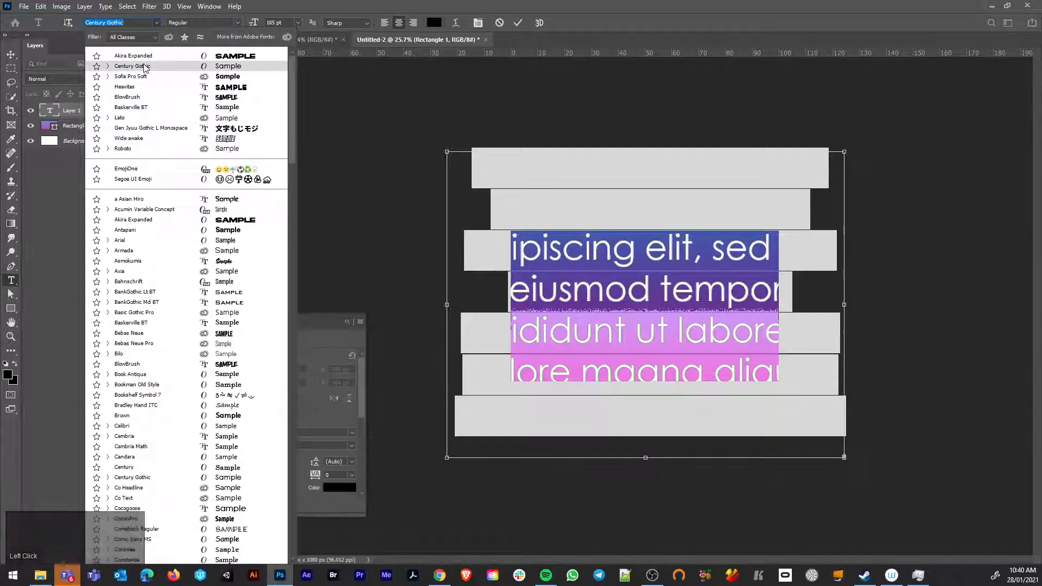
pyautogui.moveTo(253, 22); pyautogui.dragTo(192, 34)
pyautogui.click(383, 25)
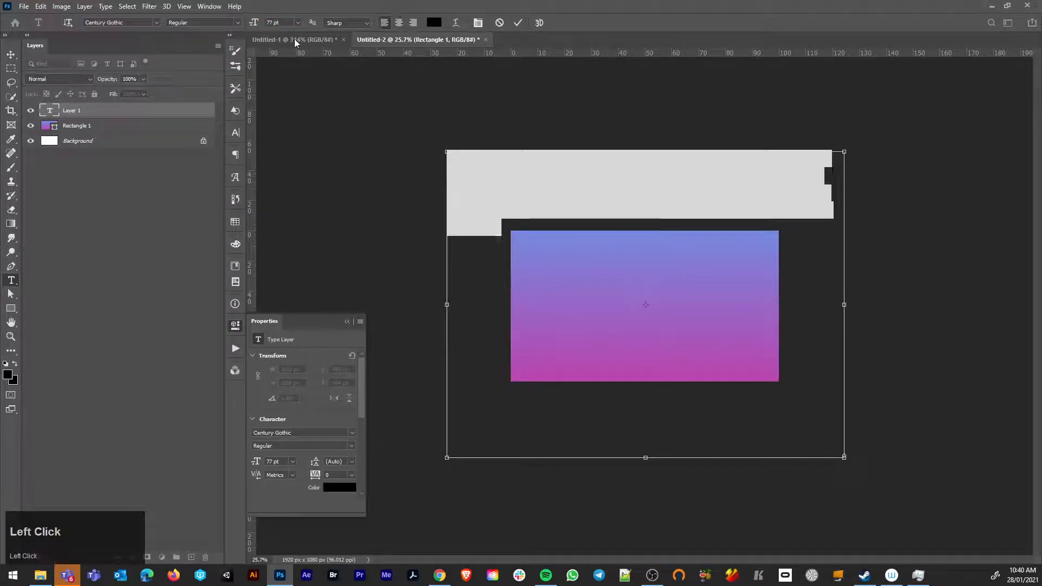
# Colour the text white (ffffff) and move it onto the visible canvas at about X 120 px, Y 122 px.
pyautogui.click(9, 65)
pyautogui.moveTo(575, 158); pyautogui.dragTo(646, 285)
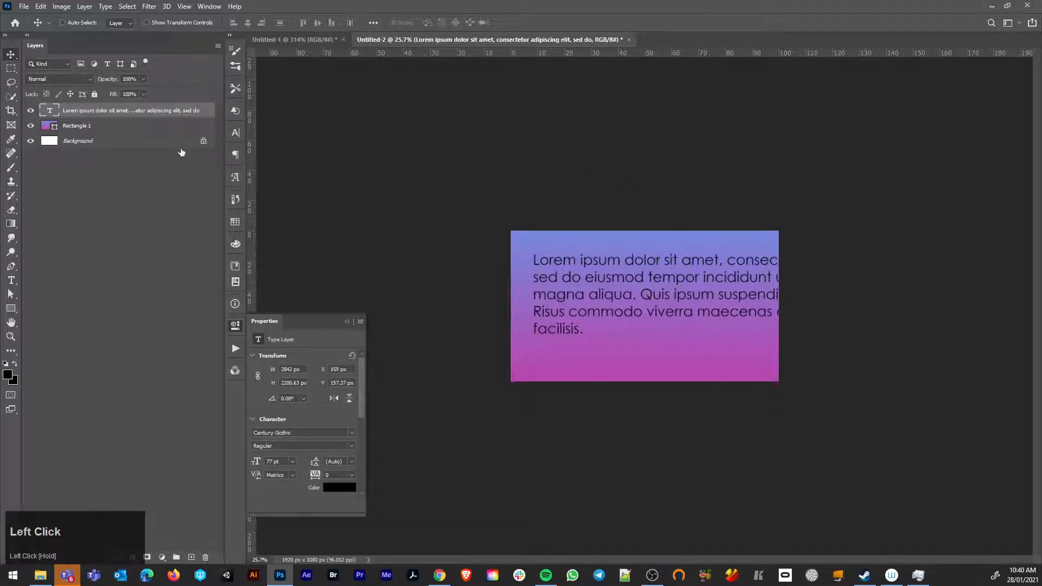
pyautogui.click(343, 491)
pyautogui.moveTo(185, 224); pyautogui.dragTo(93, 187)
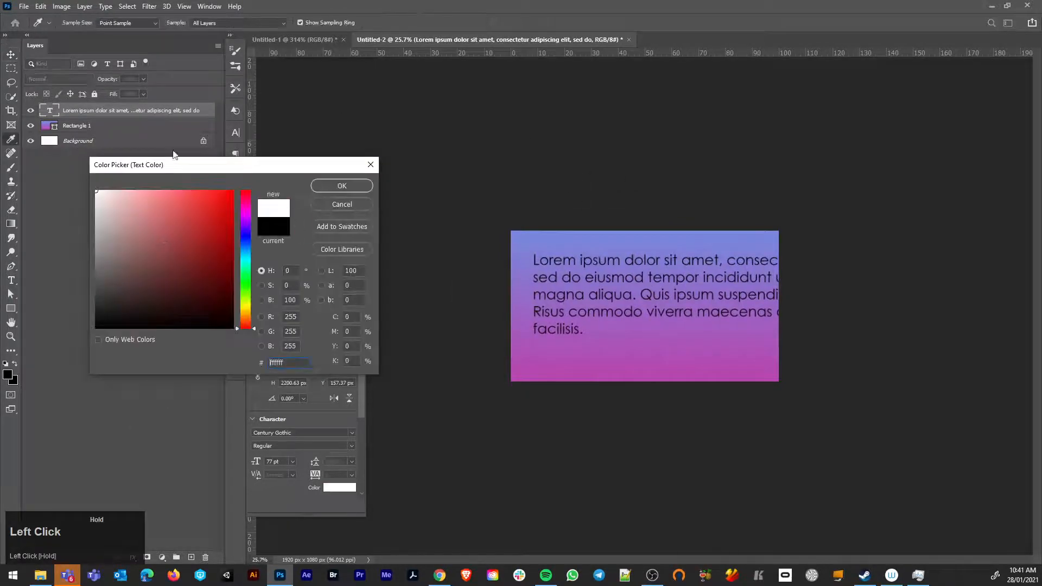
pyautogui.click(334, 186)
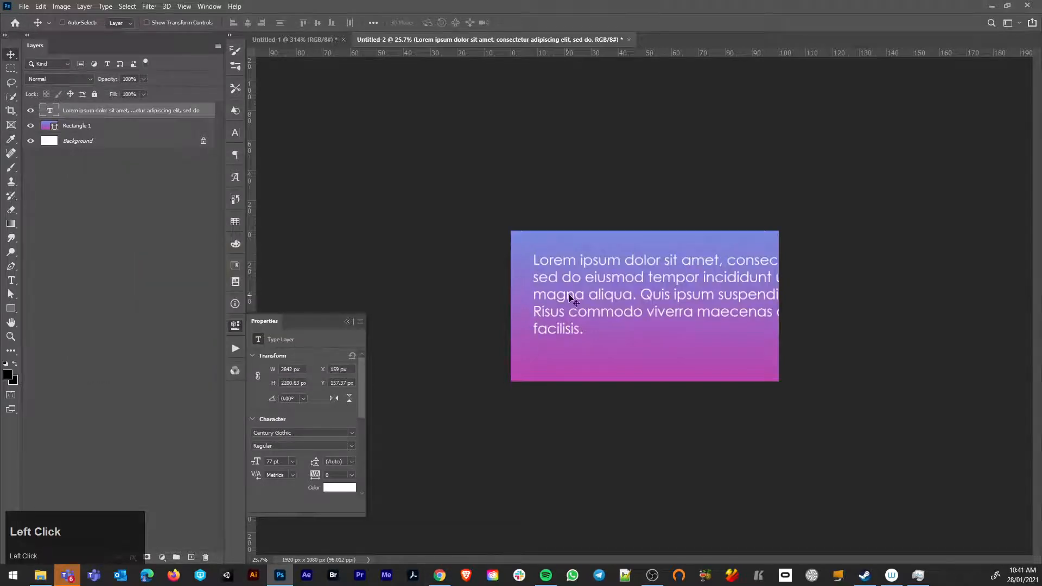
pyautogui.moveTo(569, 296); pyautogui.dragTo(564, 288)
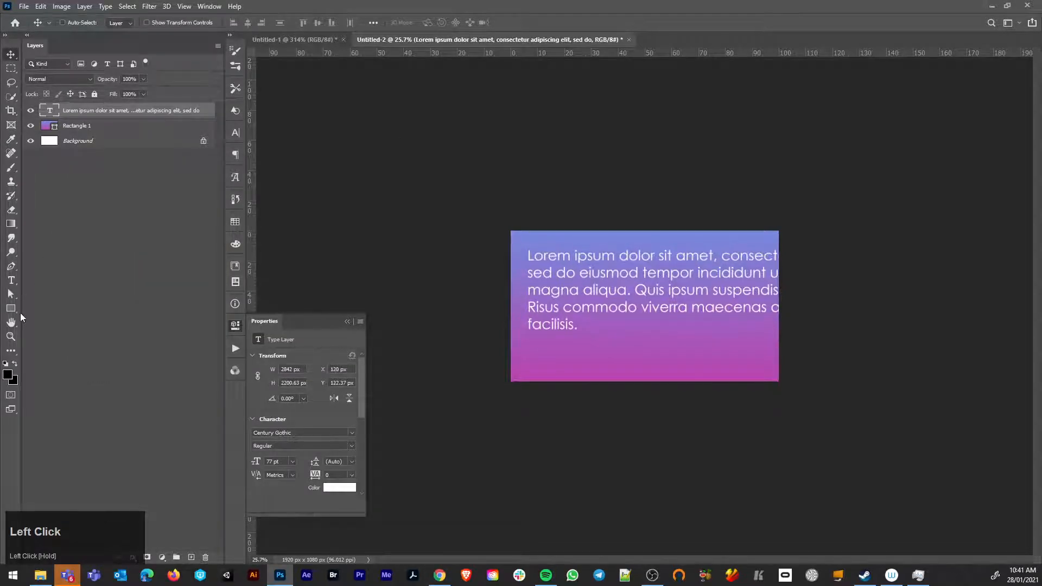
# Draw a custom heart shape about 233 by 203 px below the text and fill it white.
pyautogui.moveTo(12, 310); pyautogui.dragTo(42, 359)
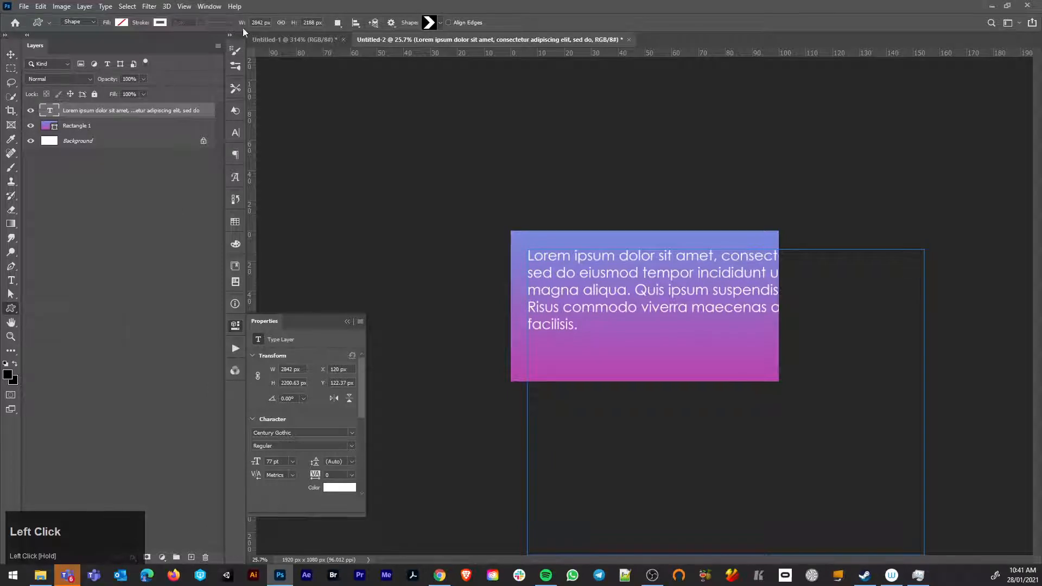
pyautogui.click(441, 25)
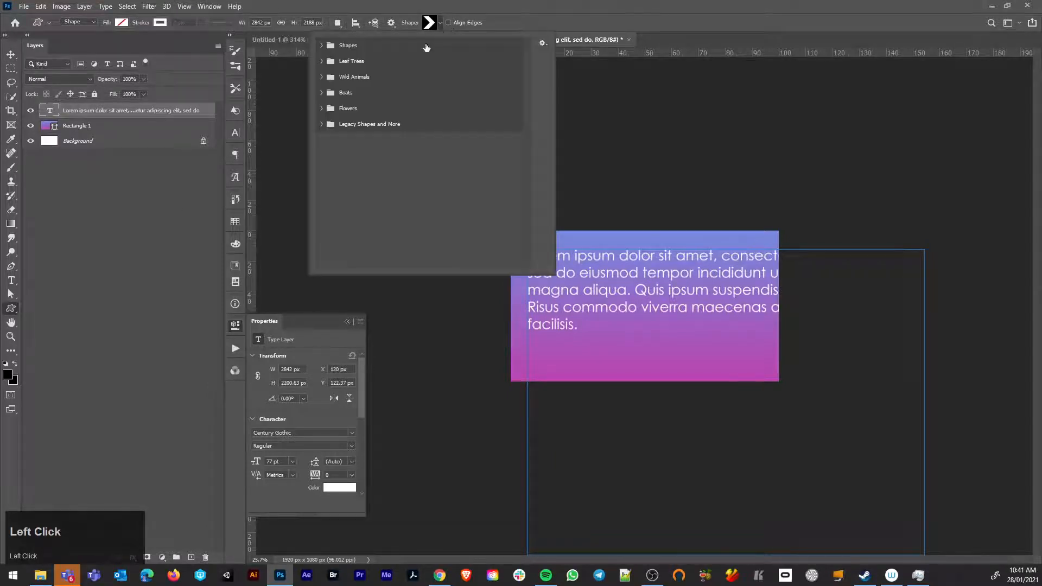
pyautogui.click(321, 45)
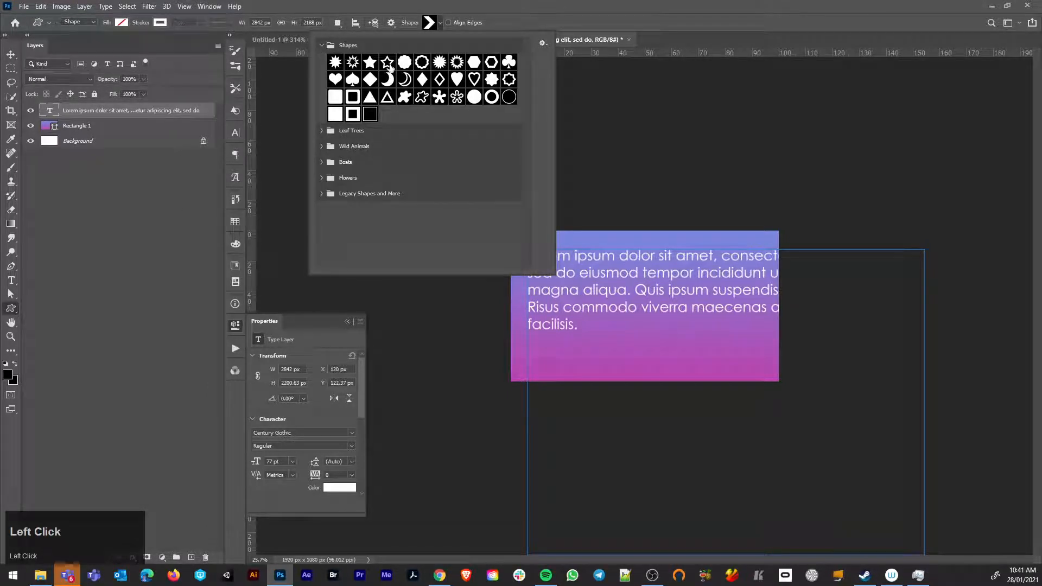
pyautogui.click(336, 80)
pyautogui.moveTo(586, 336); pyautogui.dragTo(623, 364)
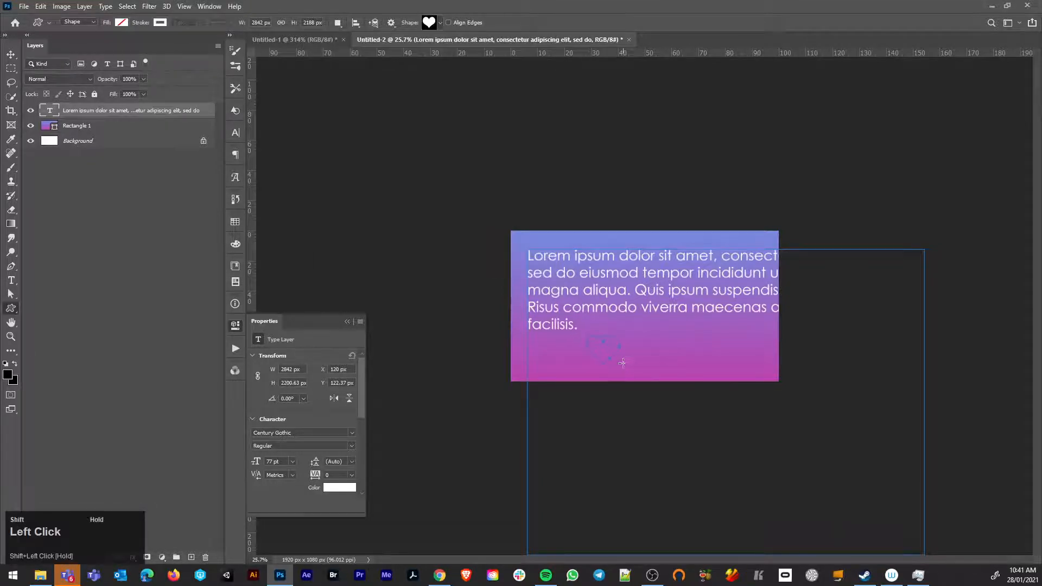
pyautogui.click(120, 24)
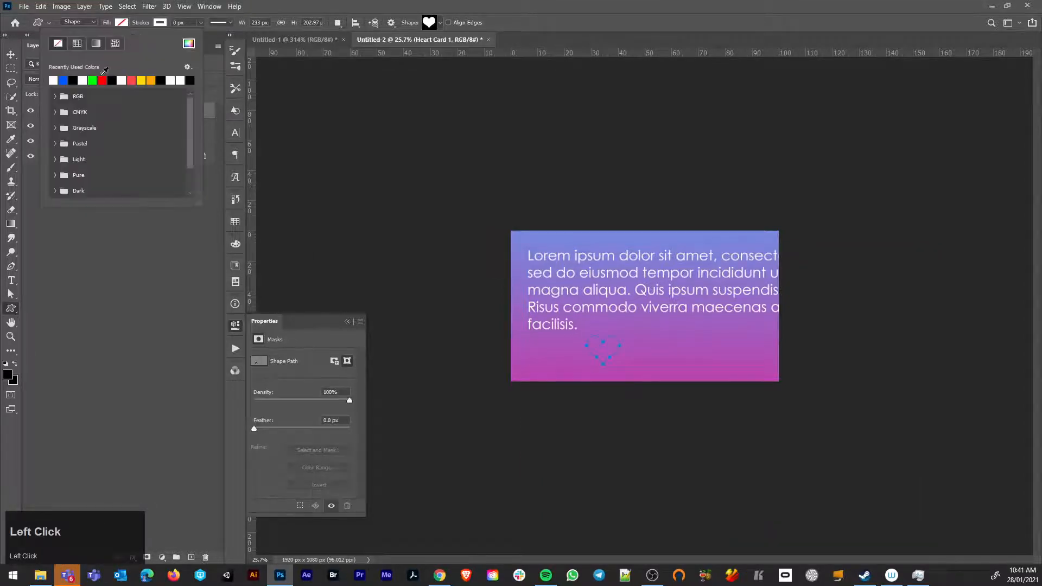
pyautogui.click(54, 79)
pyautogui.click(11, 54)
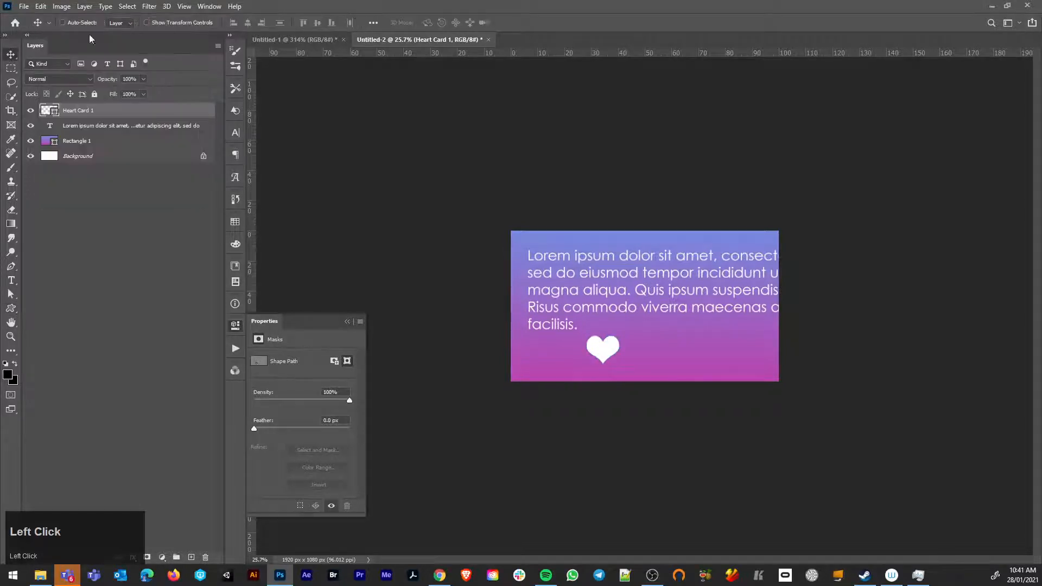
# Add a white hollow triangle shape just right of the heart, on the same shape layer.
pyautogui.click(12, 309)
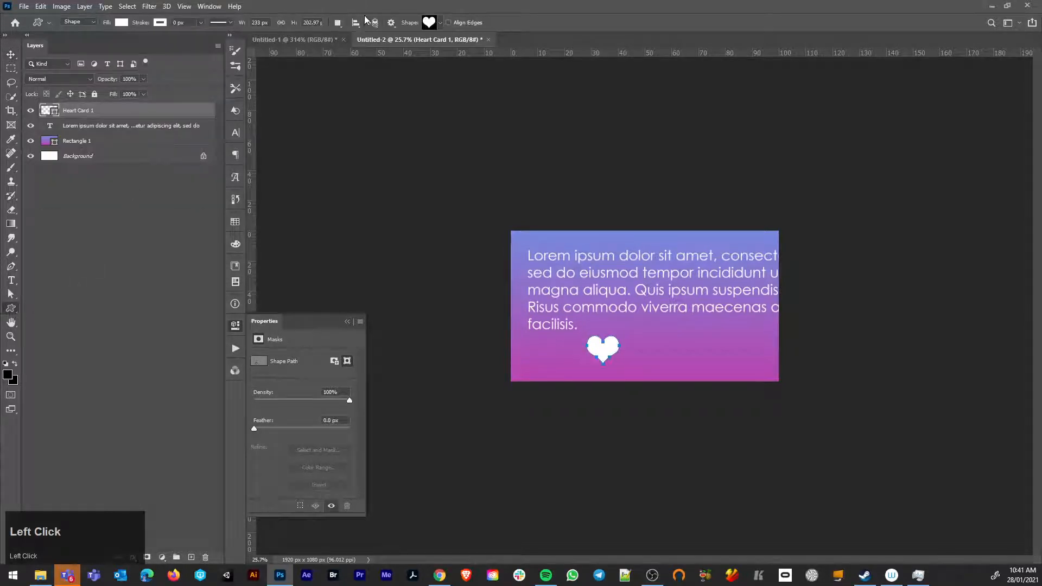
pyautogui.click(437, 24)
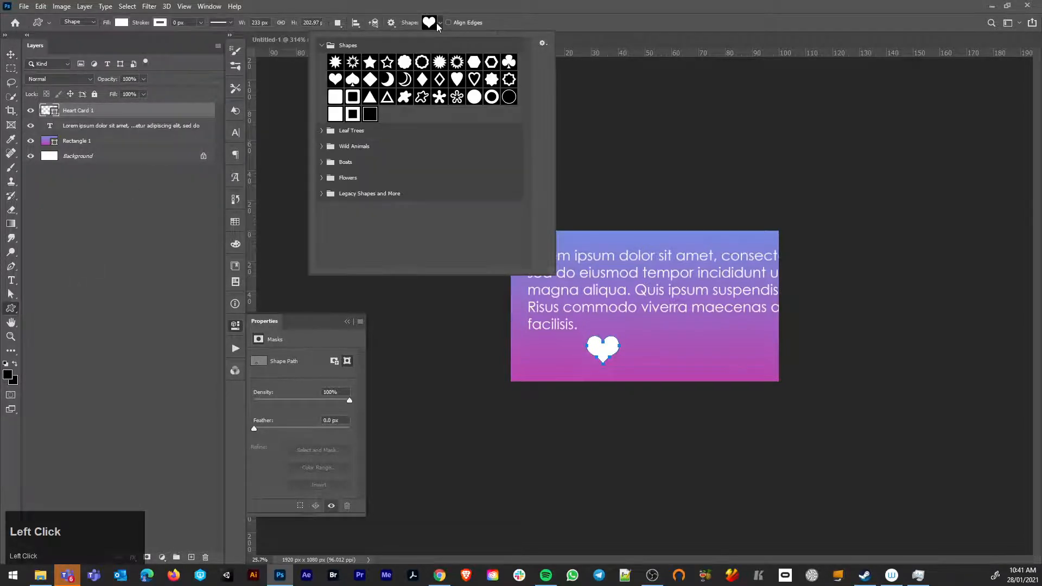
pyautogui.click(387, 96)
pyautogui.moveTo(651, 331); pyautogui.dragTo(633, 364)
pyautogui.press('v')
pyautogui.hotkey('ctrl', 'z')
pyautogui.press('a')
pyautogui.click(527, 310)
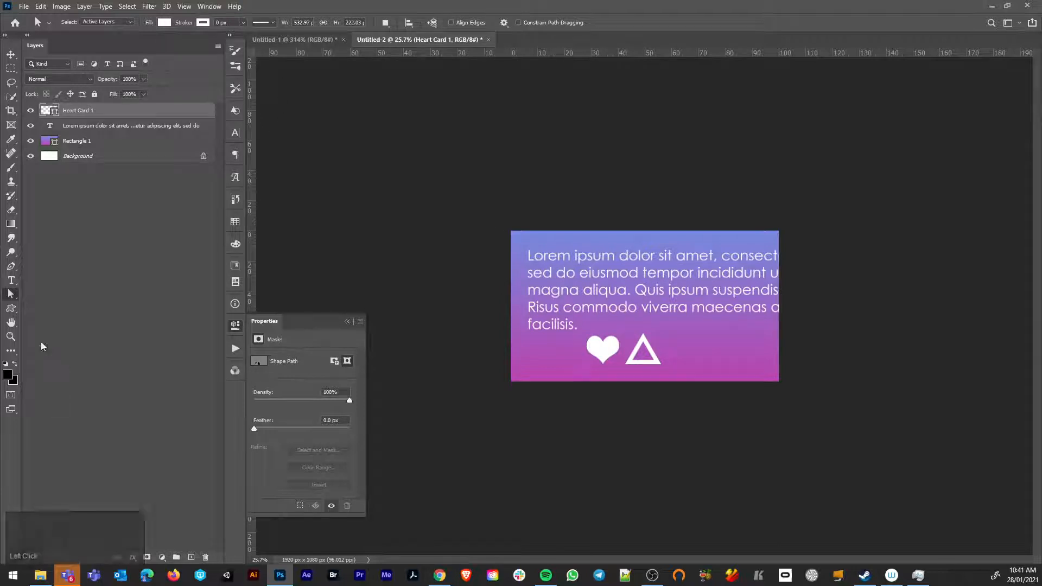
pyautogui.click(12, 310)
pyautogui.click(441, 22)
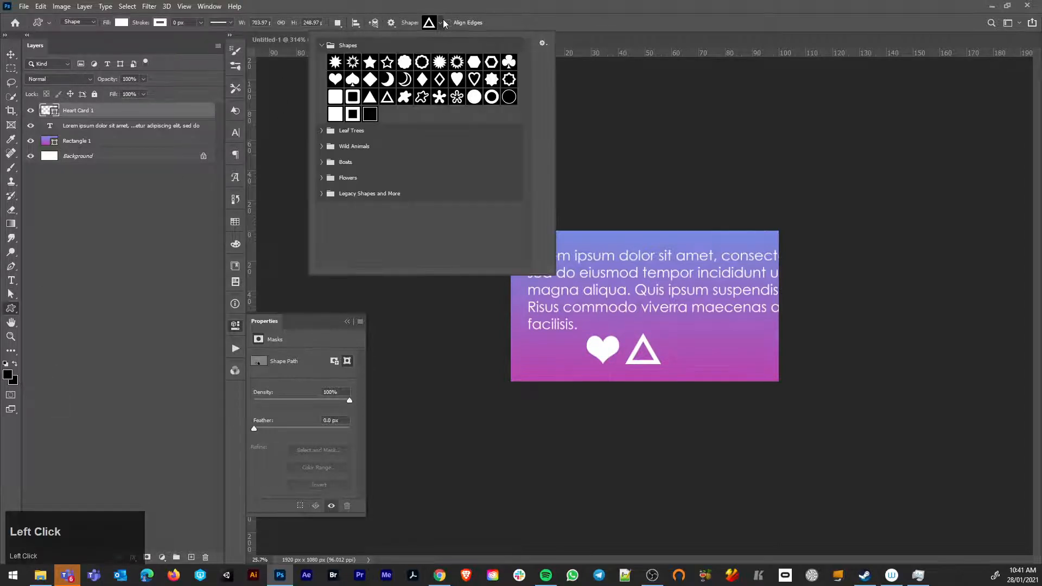
pyautogui.click(8, 56)
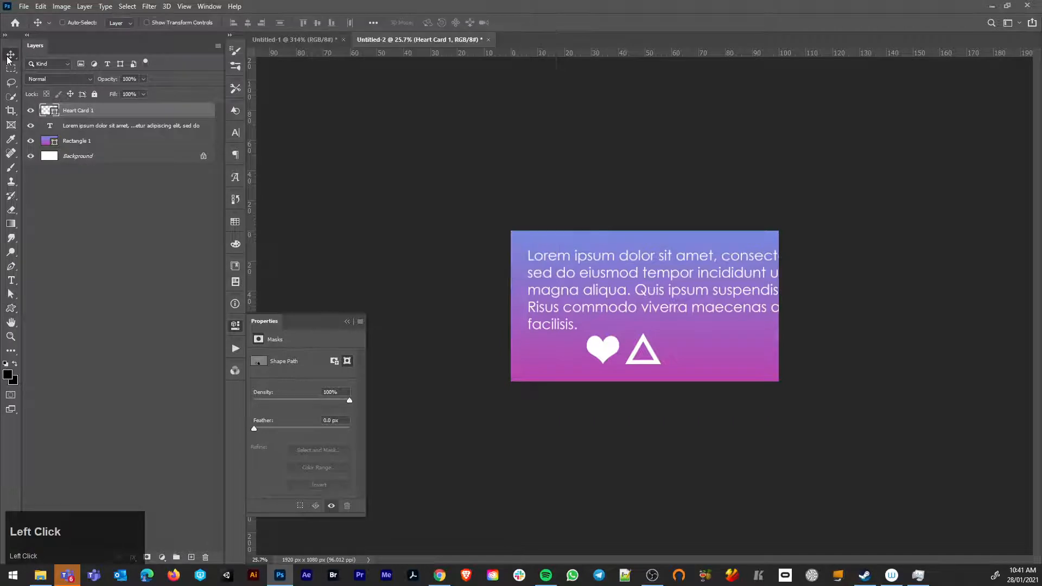
# Convert the heart, text and gradient rectangle layers into one smart object, and toggle its visibility off and back on.
pyautogui.keyDown('ctrl'); pyautogui.click(116, 143); pyautogui.keyUp('ctrl')
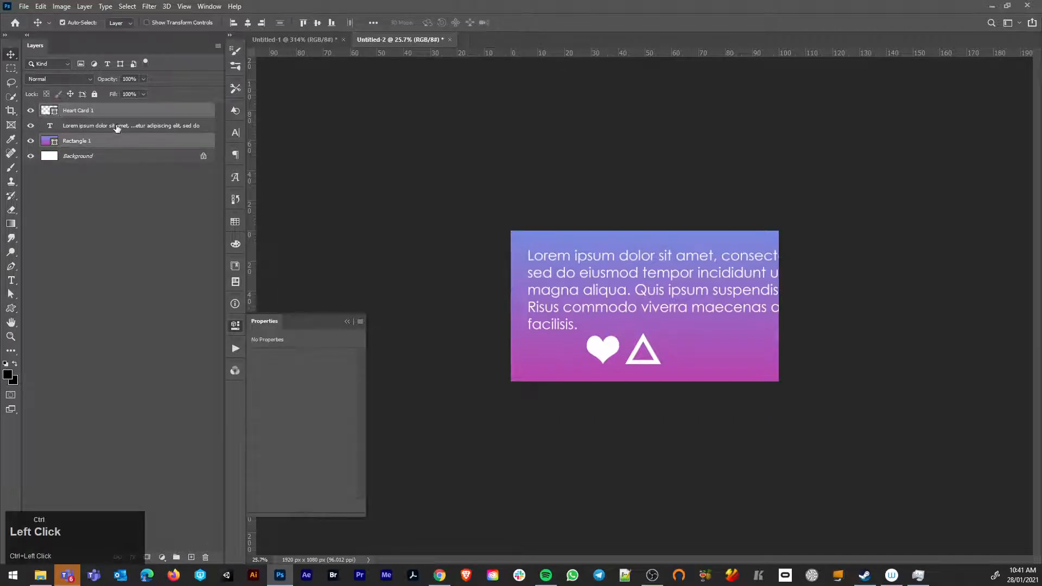
pyautogui.keyDown('ctrl'); pyautogui.click(119, 126); pyautogui.keyUp('ctrl')
pyautogui.hotkey('ctrl', 'alt', 'g')
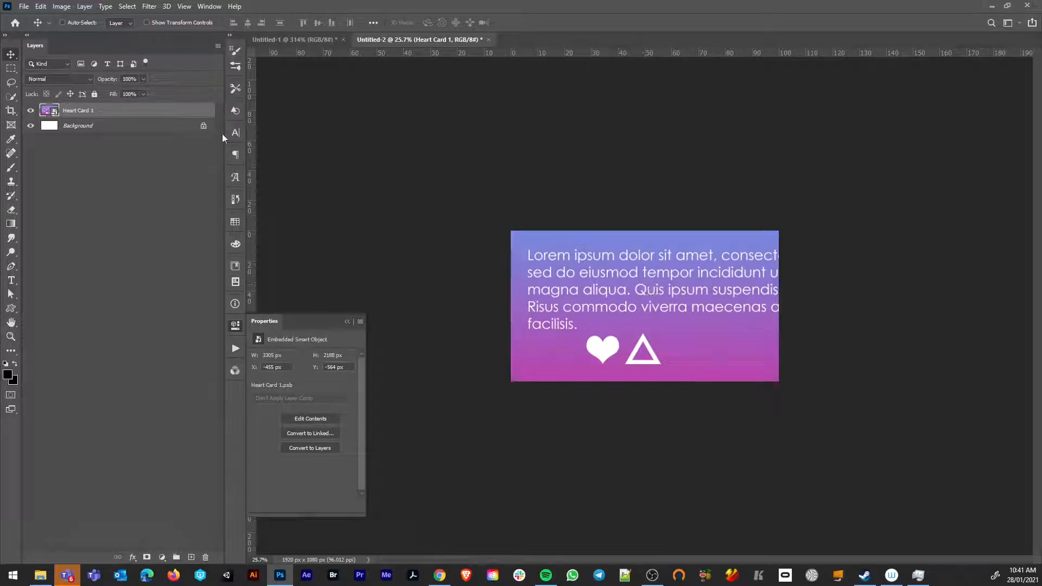
pyautogui.keyDown('alt'); pyautogui.scroll(-3, 756, 298); pyautogui.keyUp('alt')
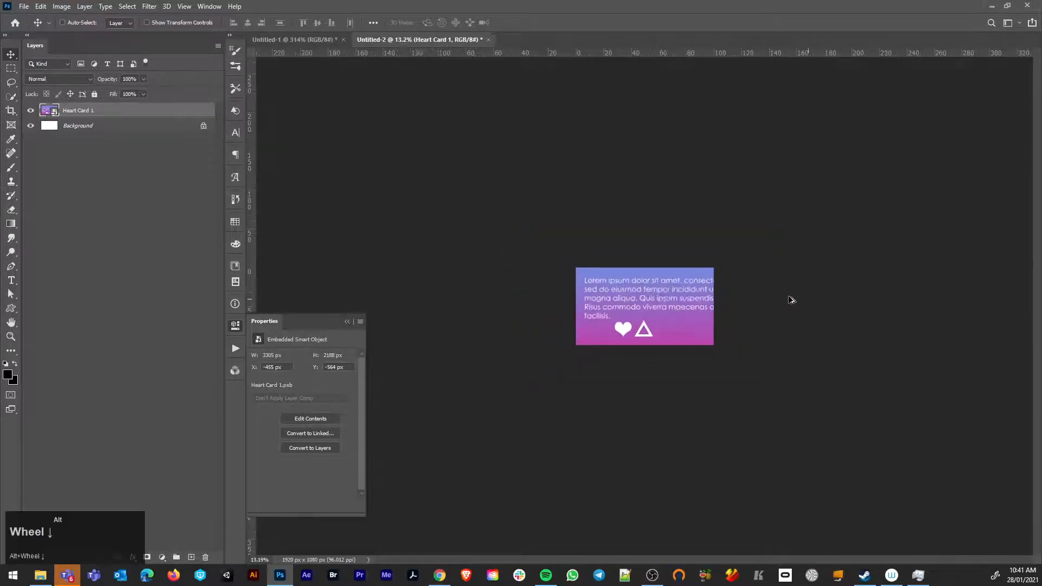
pyautogui.click(31, 110)
pyautogui.click(30, 111)
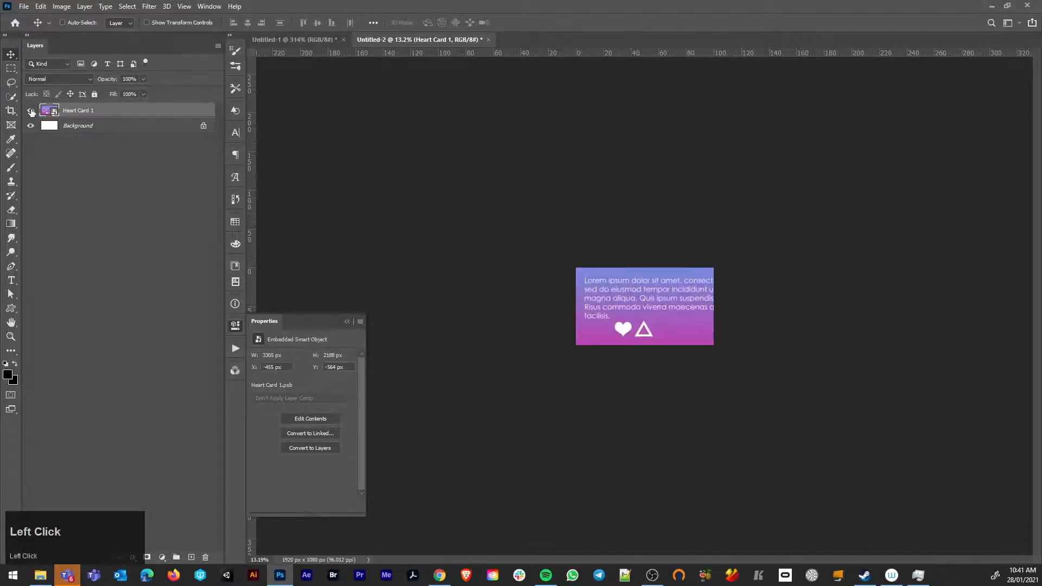
# Enable the Pattern Overlay layer style on the smart object and show its settings.
pyautogui.rightClick(109, 109)
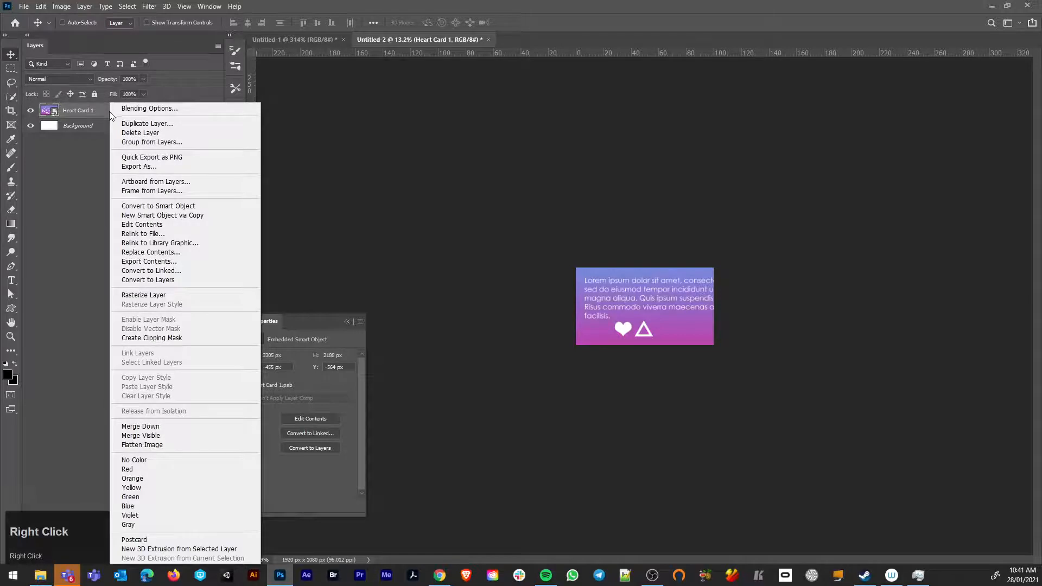
pyautogui.click(107, 111)
pyautogui.doubleClick(105, 111)
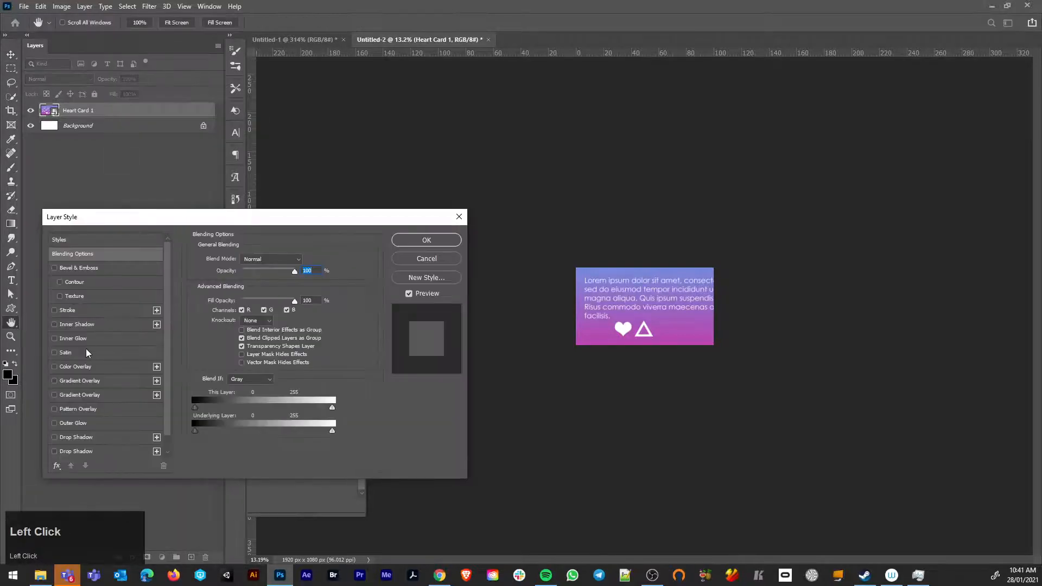
pyautogui.scroll(-1, 83, 415)
pyautogui.click(55, 394)
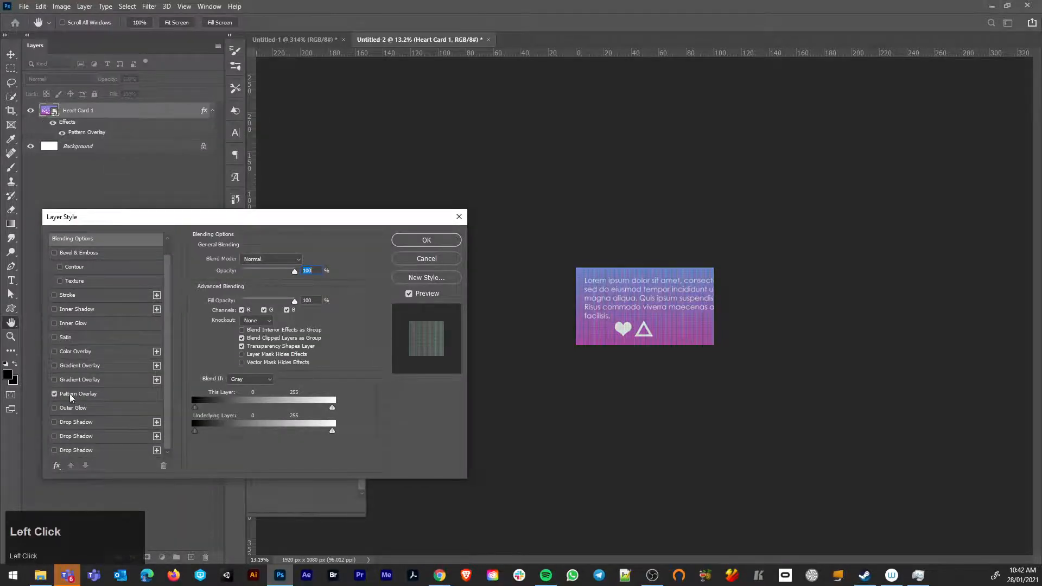
pyautogui.click(69, 393)
# Set the smart object's Pattern Overlay to the lcd4 pattern and apply the layer style.
pyautogui.click(268, 295)
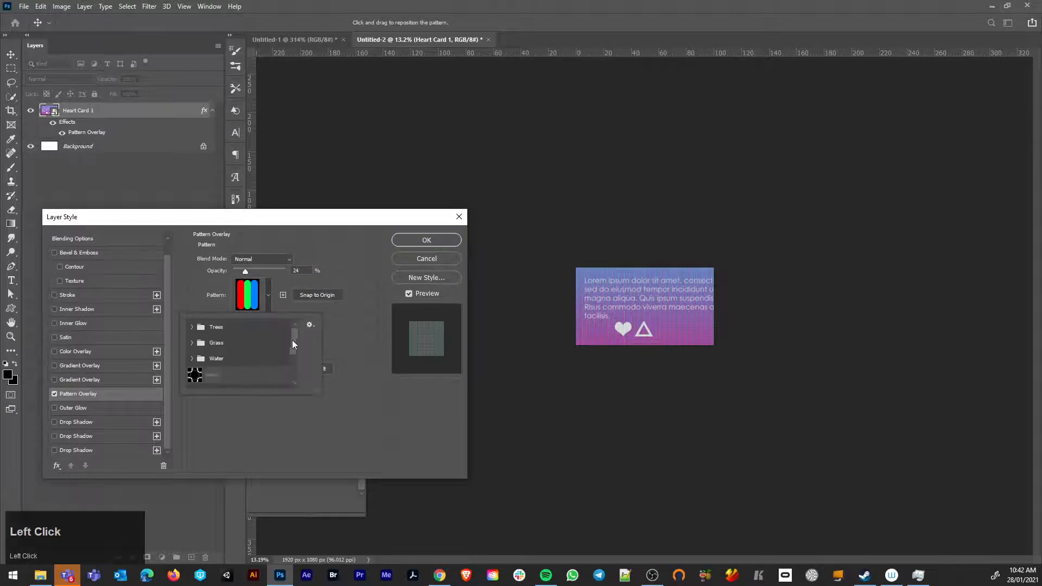
pyautogui.moveTo(293, 340); pyautogui.dragTo(303, 404)
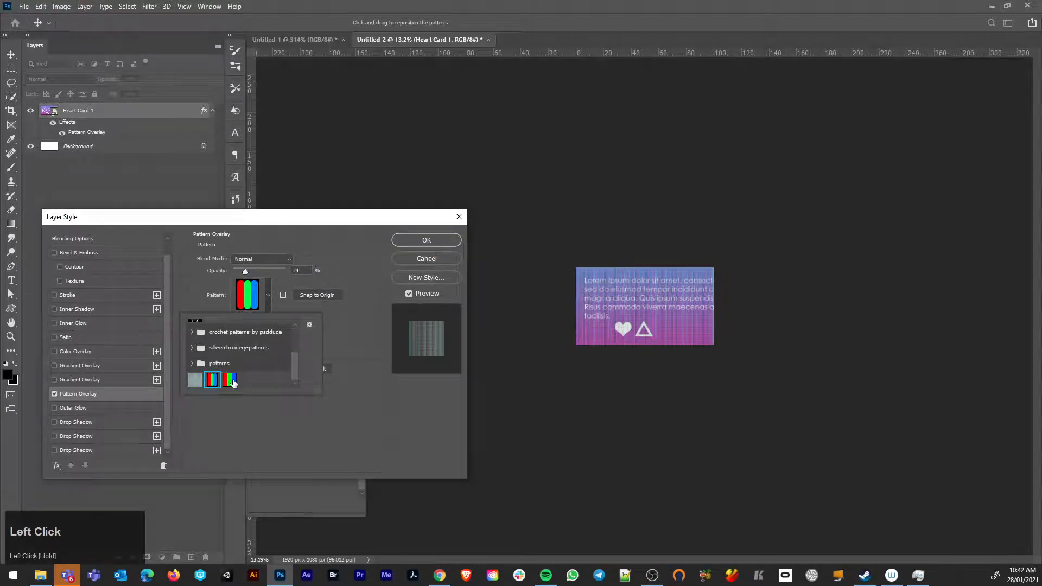
pyautogui.click(191, 363)
pyautogui.scroll(-2, 227, 382)
pyautogui.scroll(5, 222, 383)
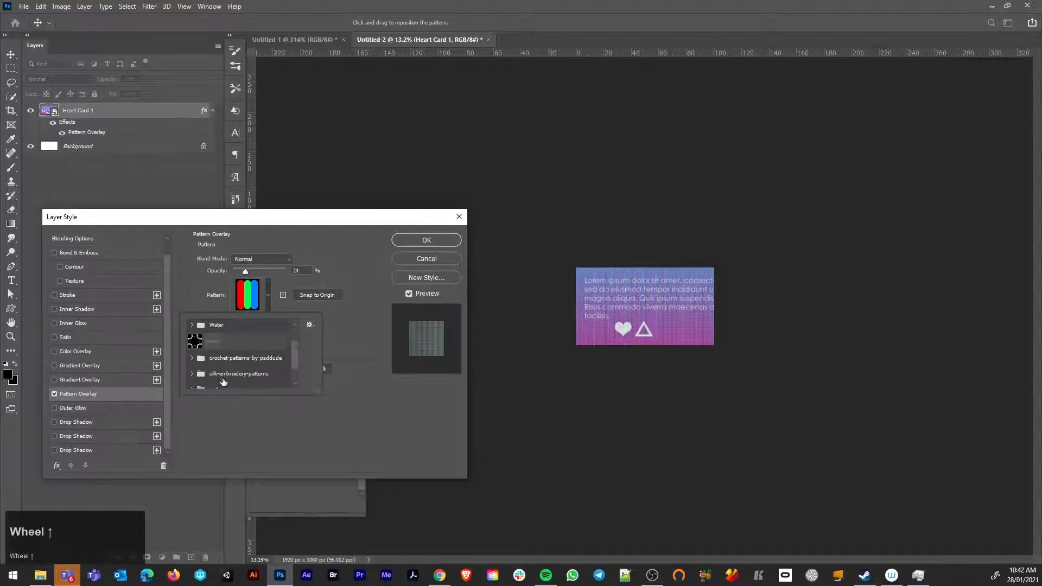
pyautogui.scroll(-3, 224, 381)
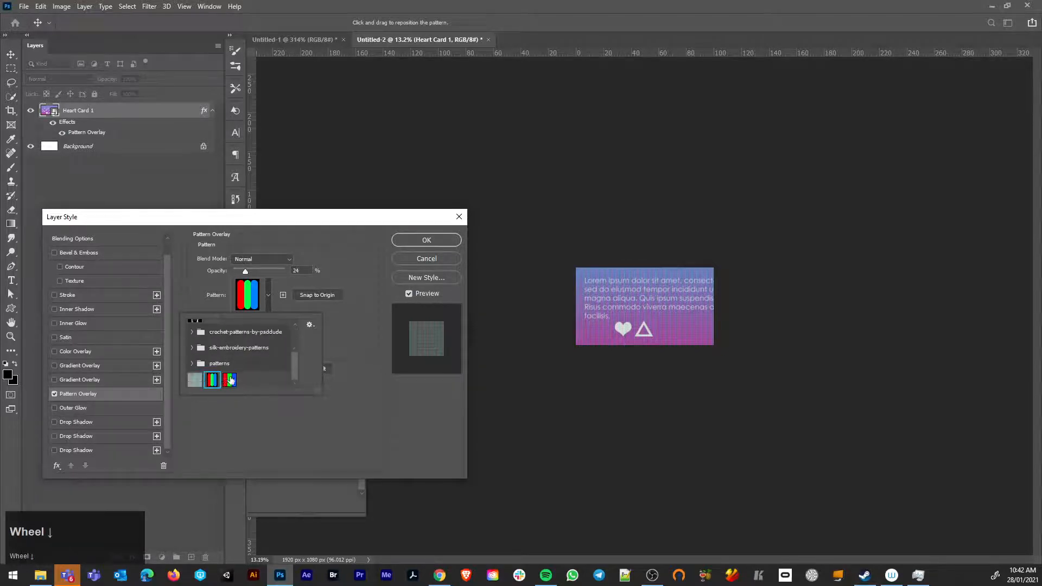
pyautogui.click(230, 379)
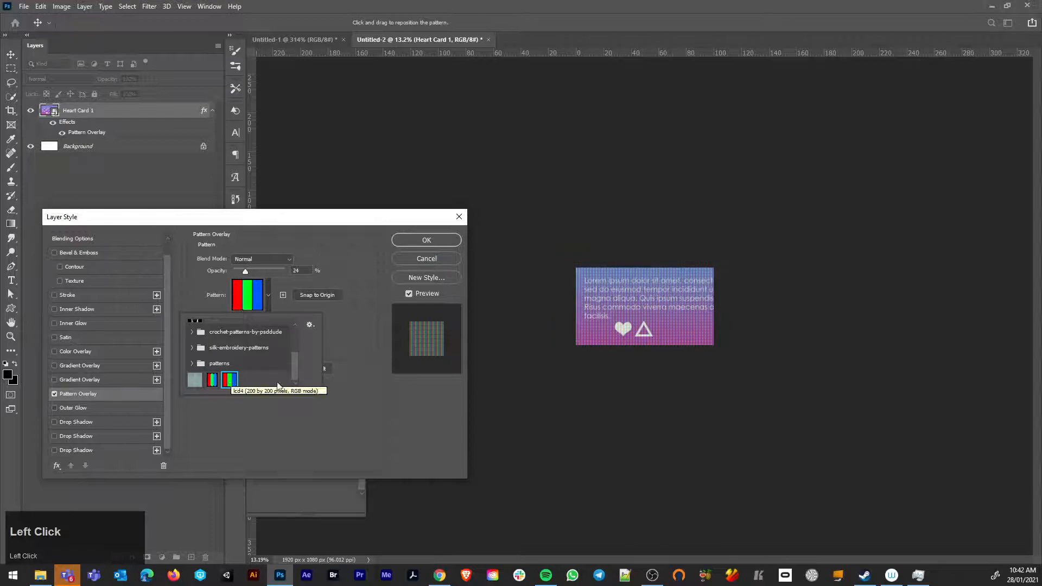
pyautogui.click(418, 242)
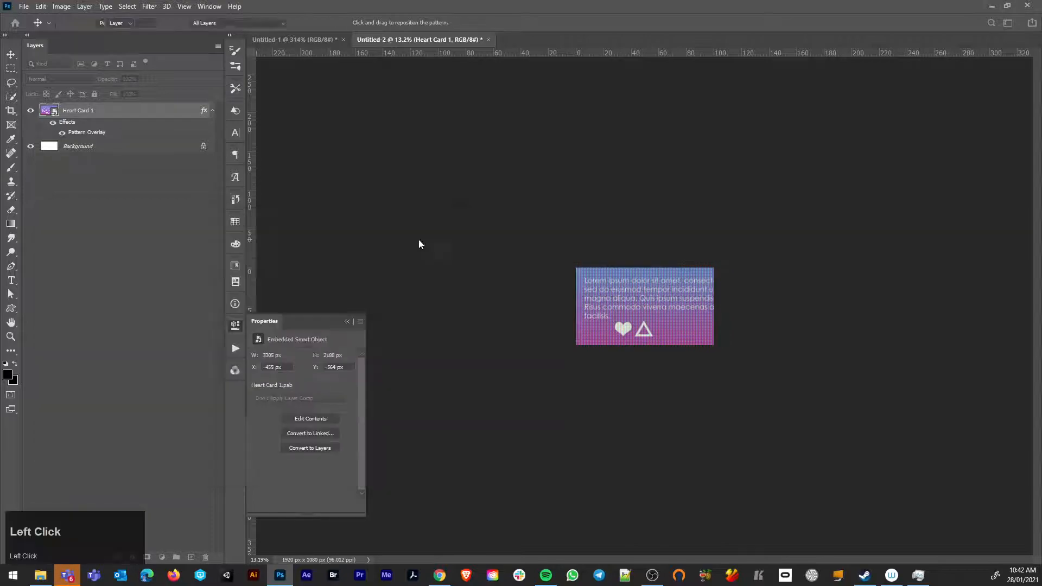
pyautogui.keyDown('alt'); pyautogui.scroll(4, 624, 353); pyautogui.keyUp('alt')
pyautogui.keyDown('alt'); pyautogui.scroll(15, 624, 360); pyautogui.keyUp('alt')
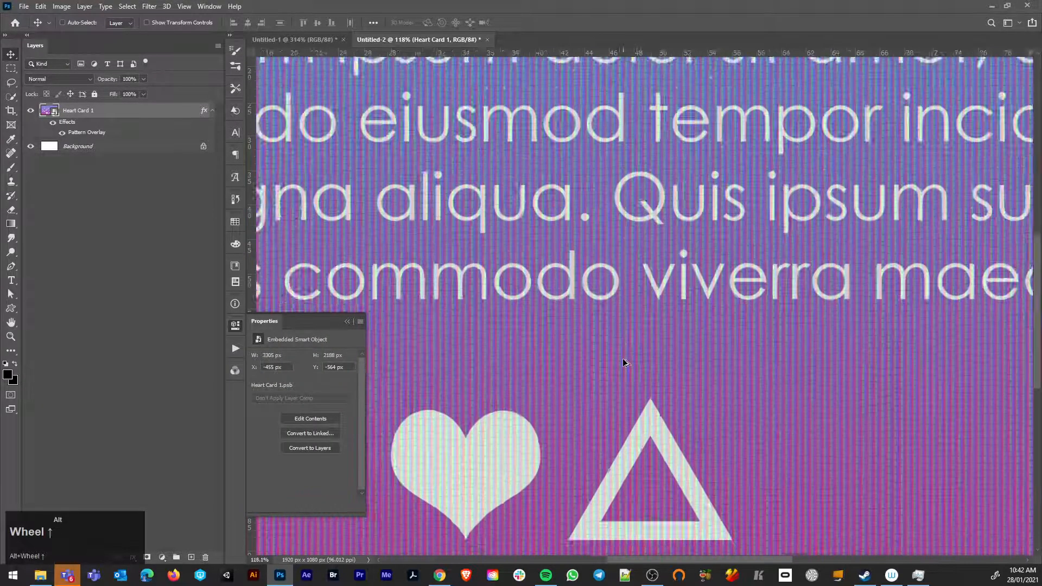
pyautogui.keyDown('alt'); pyautogui.scroll(6, 624, 362); pyautogui.keyUp('alt')
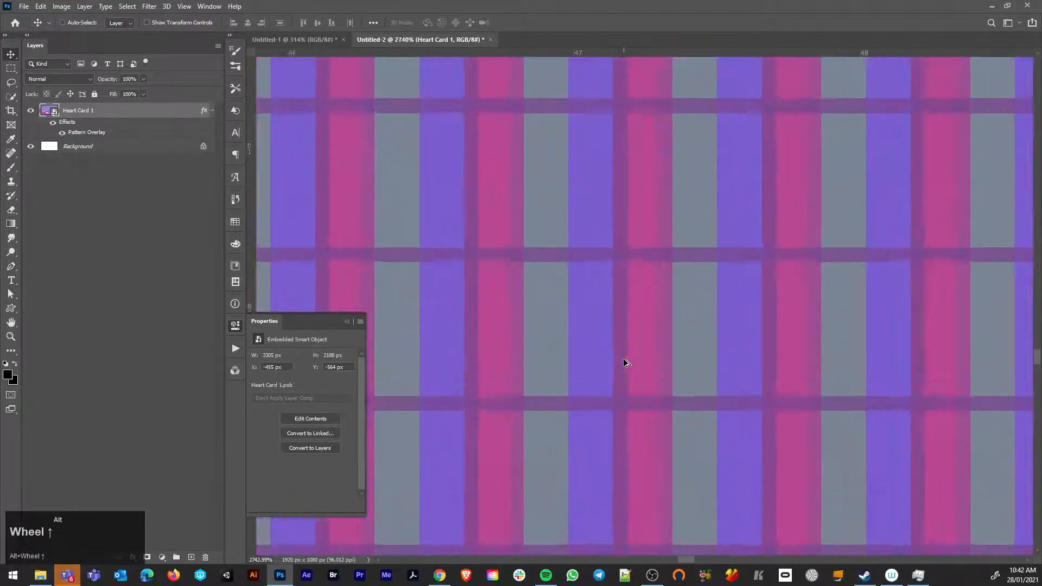
pyautogui.keyDown('alt'); pyautogui.scroll(-2, 624, 362); pyautogui.keyUp('alt')
pyautogui.scroll(-10, 623, 357)
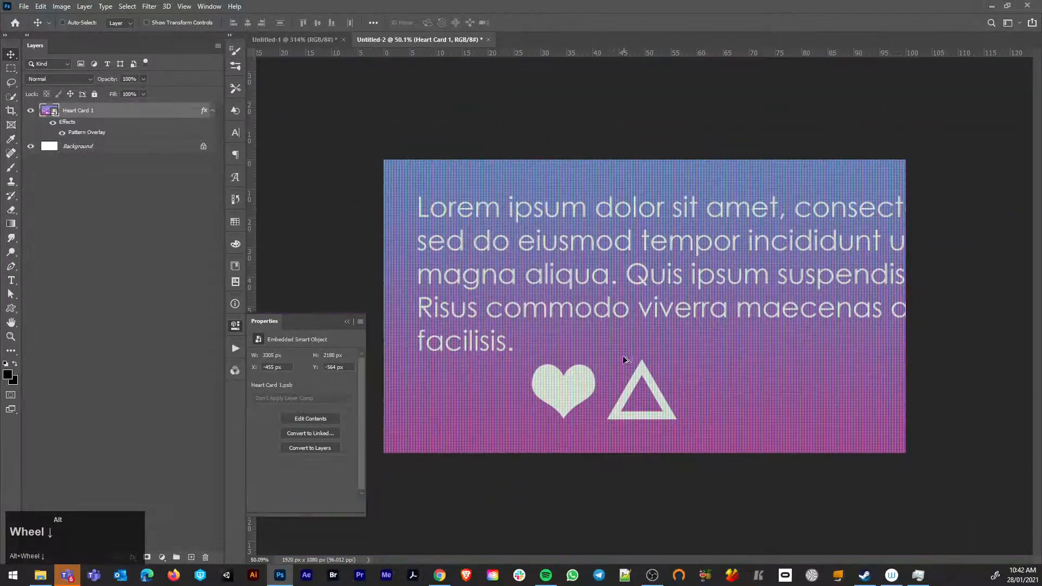
# In the RGB pattern document, select all three rounded rectangles and raise their corner radius to 29.5 px.
pyautogui.click(312, 40)
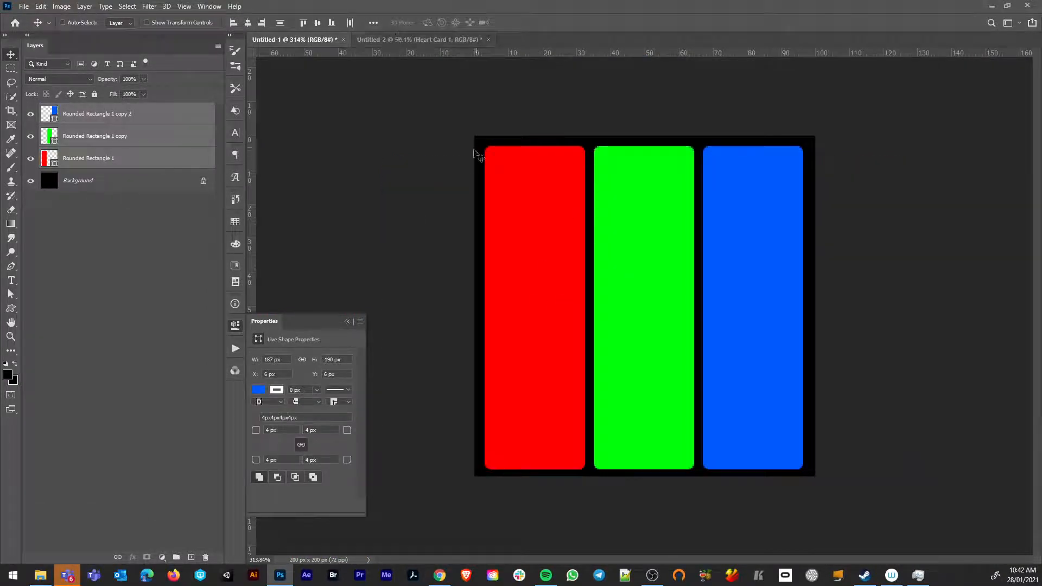
pyautogui.click(79, 159)
pyautogui.keyDown('ctrl'); pyautogui.click(87, 137); pyautogui.keyUp('ctrl')
pyautogui.keyDown('ctrl'); pyautogui.click(87, 118); pyautogui.keyUp('ctrl')
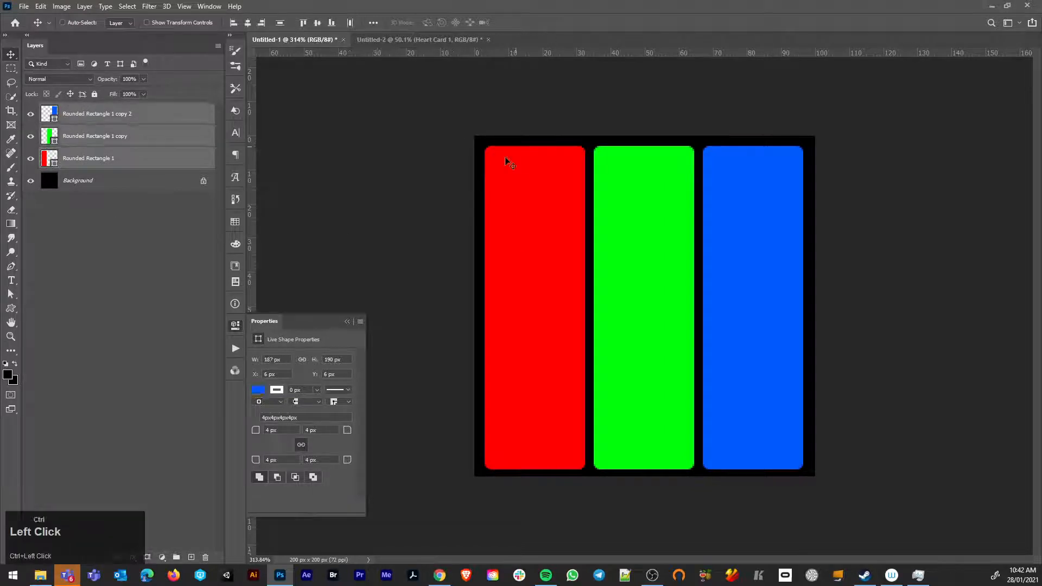
pyautogui.moveTo(258, 434); pyautogui.dragTo(258, 313)
# Define the pill-shaped RGB bars as a new pattern named lcd6.
pyautogui.click(41, 7)
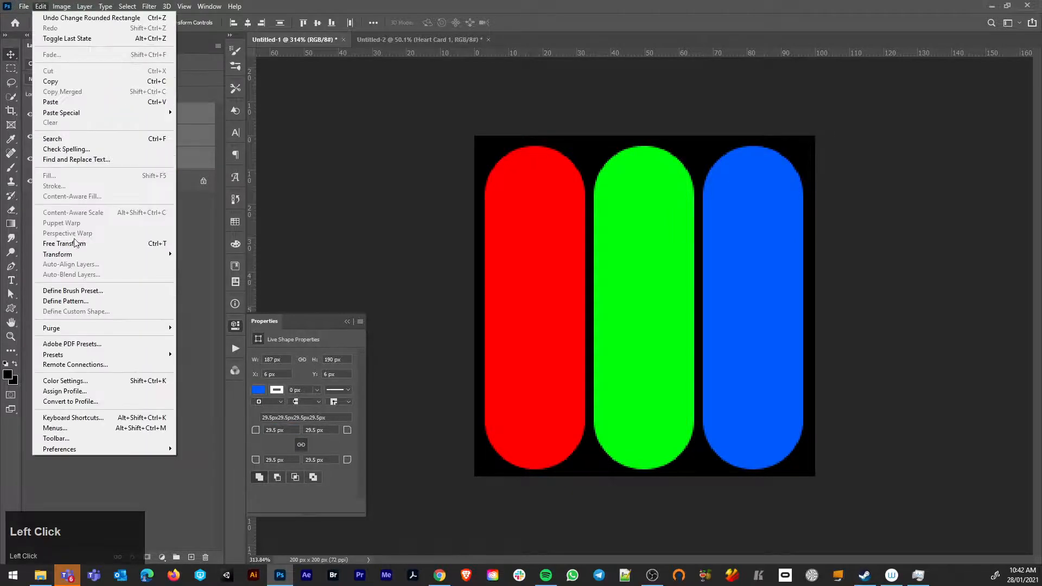
pyautogui.click(71, 301)
pyautogui.press('BackSpace')
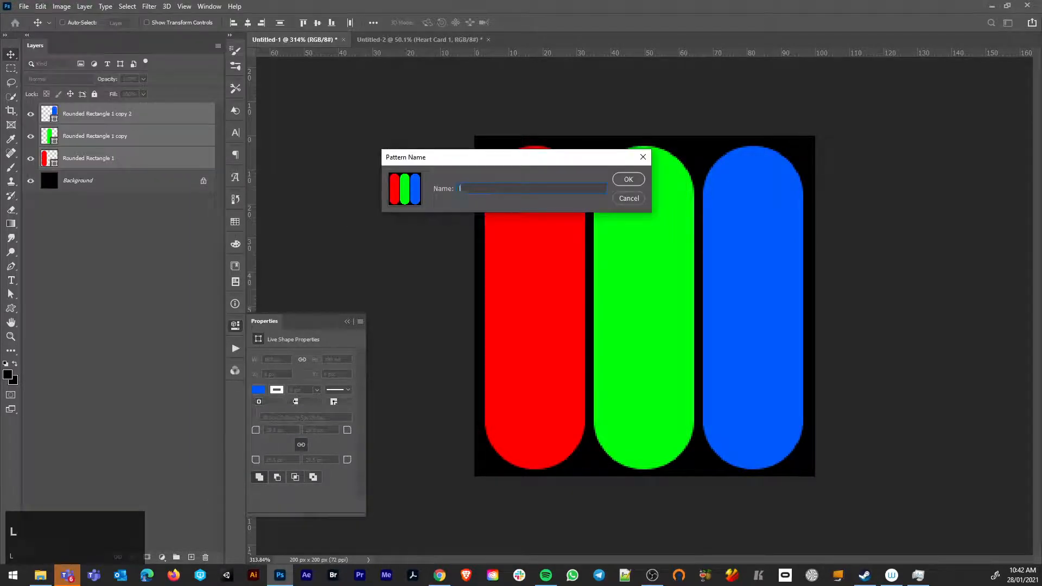
pyautogui.write('lcd6')
pyautogui.press('Return')
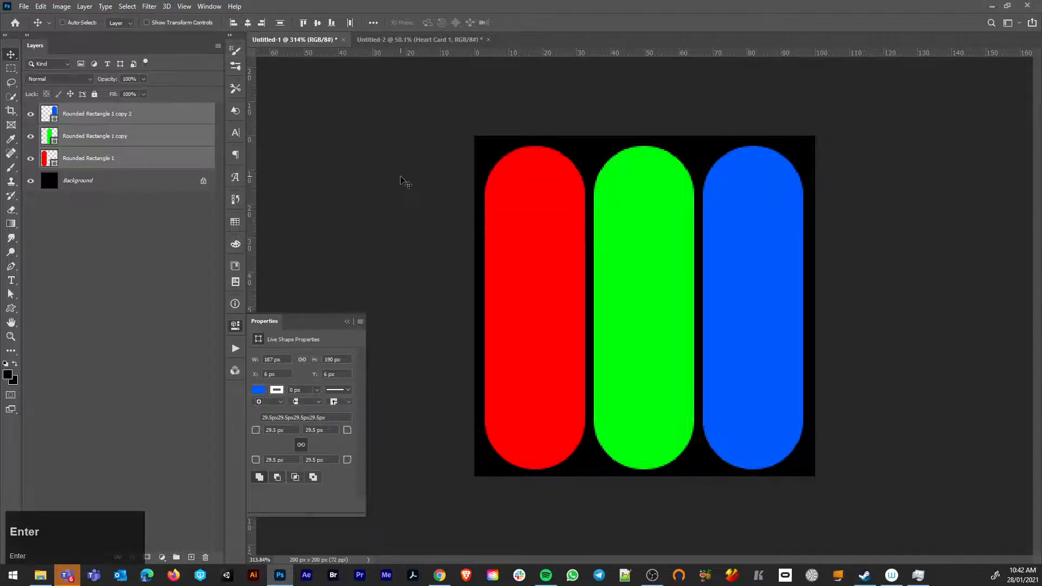
# Switch the heart card smart object's Pattern Overlay to the new lcd6 pattern, apply it, and check the result up close.
pyautogui.click(376, 40)
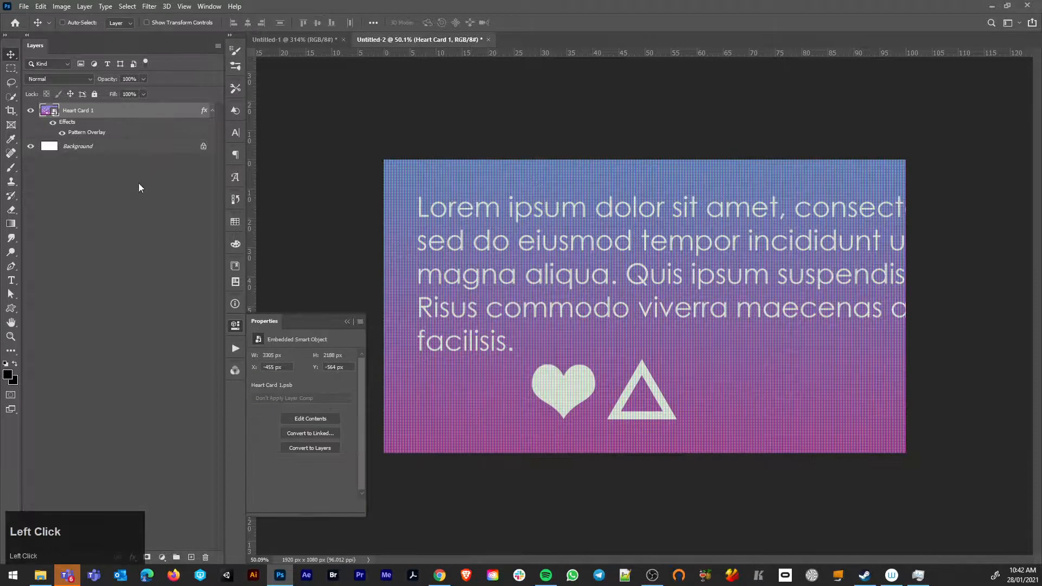
pyautogui.doubleClick(113, 112)
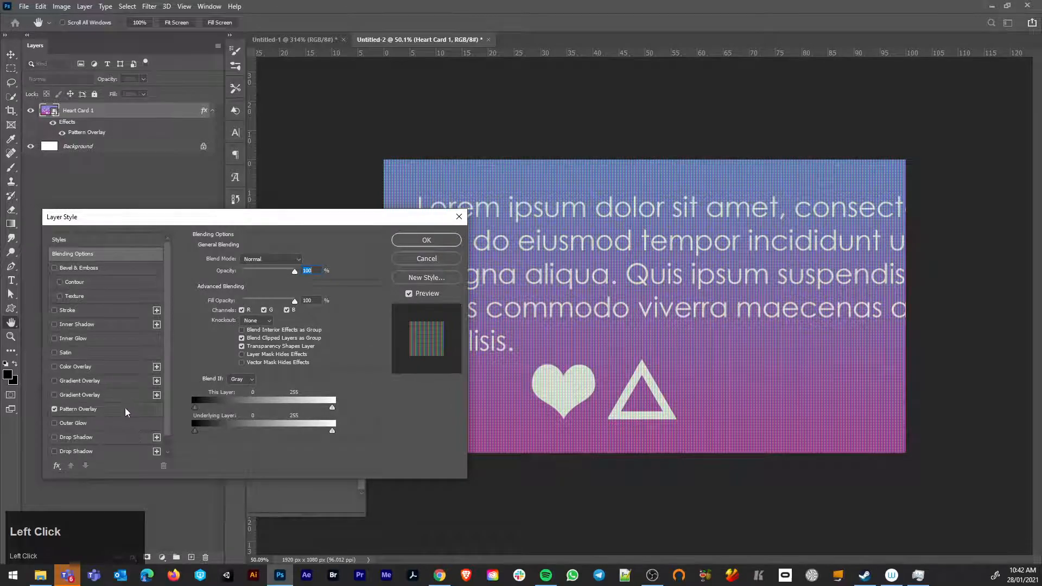
pyautogui.click(127, 411)
pyautogui.click(267, 294)
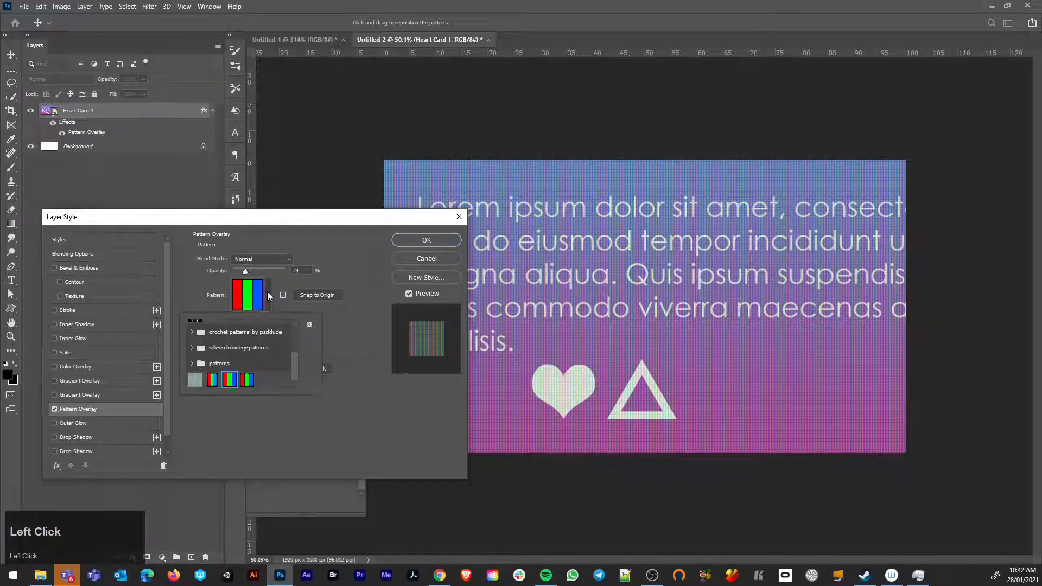
pyautogui.click(245, 380)
pyautogui.click(404, 241)
pyautogui.click(405, 241)
pyautogui.scroll(10, 645, 373)
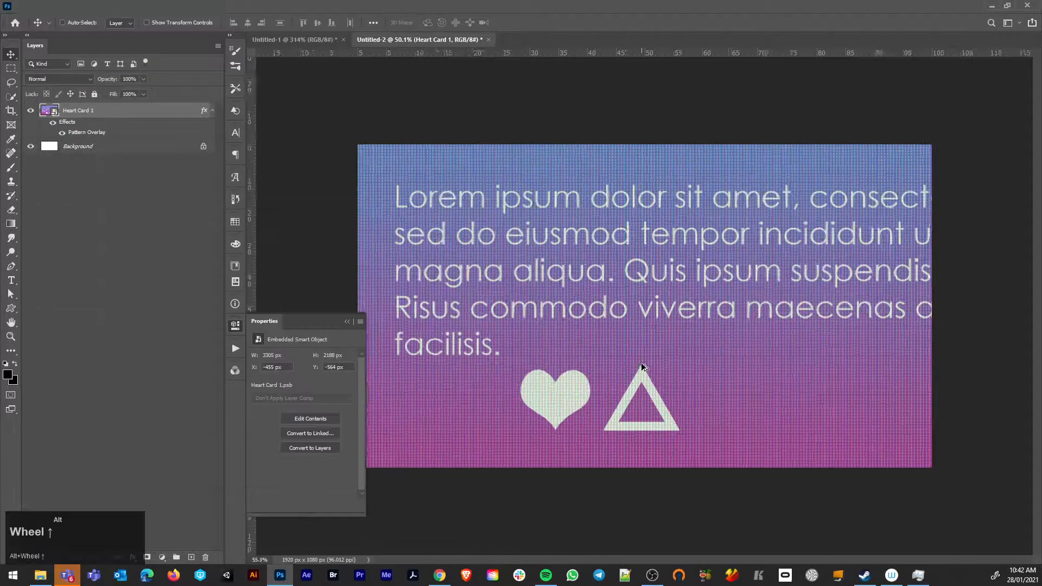
pyautogui.scroll(5, 645, 373)
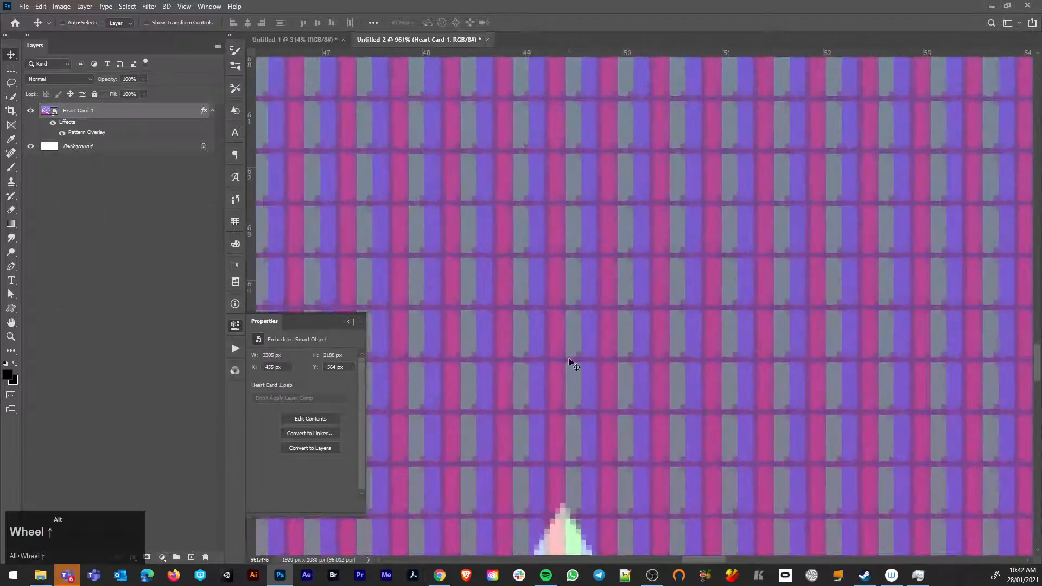
pyautogui.scroll(-2, 599, 410)
pyautogui.scroll(-13, 599, 410)
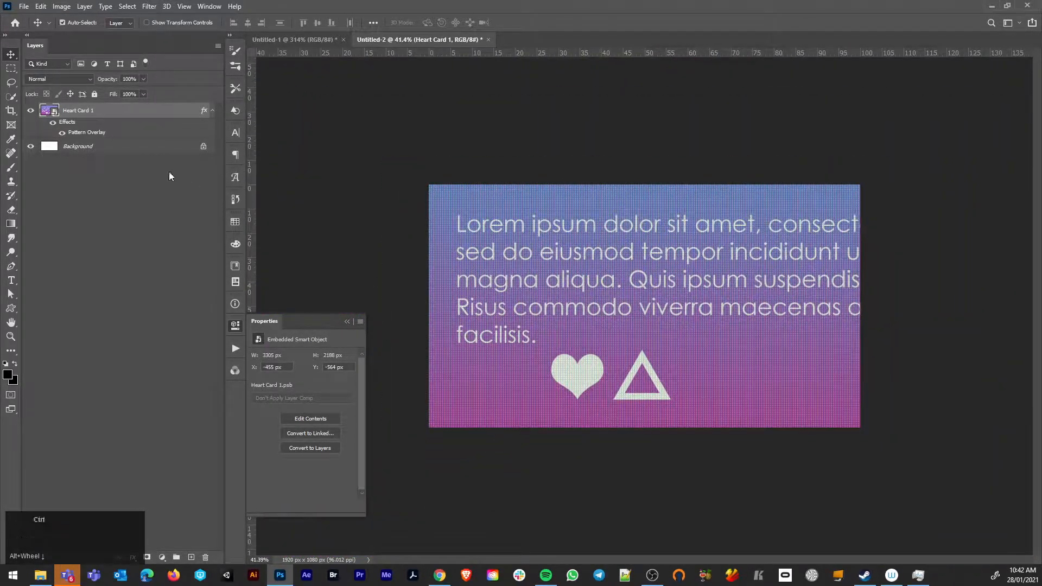
# Save the card document as LCD_TiltShift.psd in the LCD_Tiltshift tutorials folder, replacing the existing file.
pyautogui.hotkey('ctrl', 's')
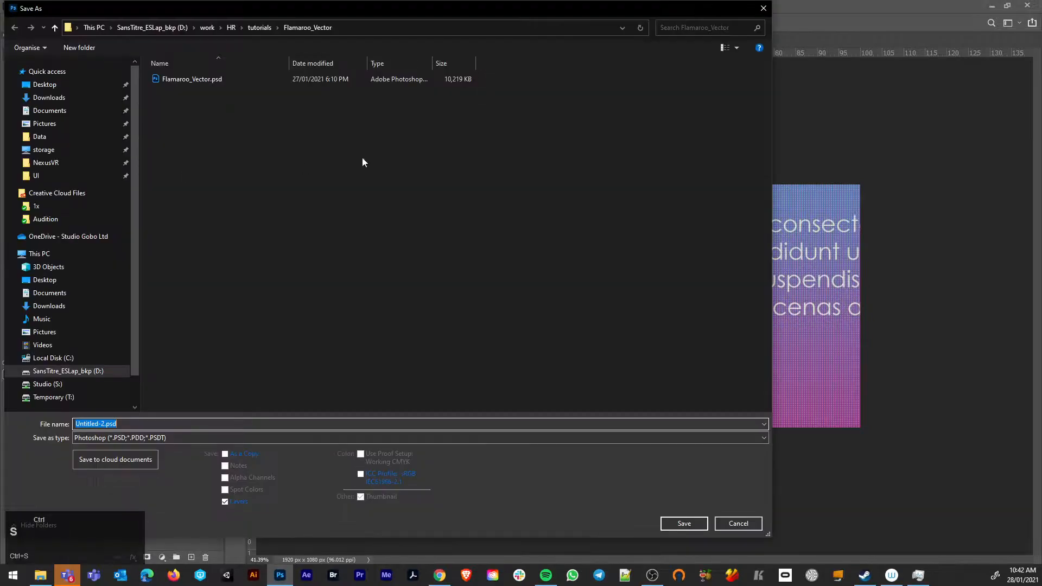
pyautogui.click(255, 28)
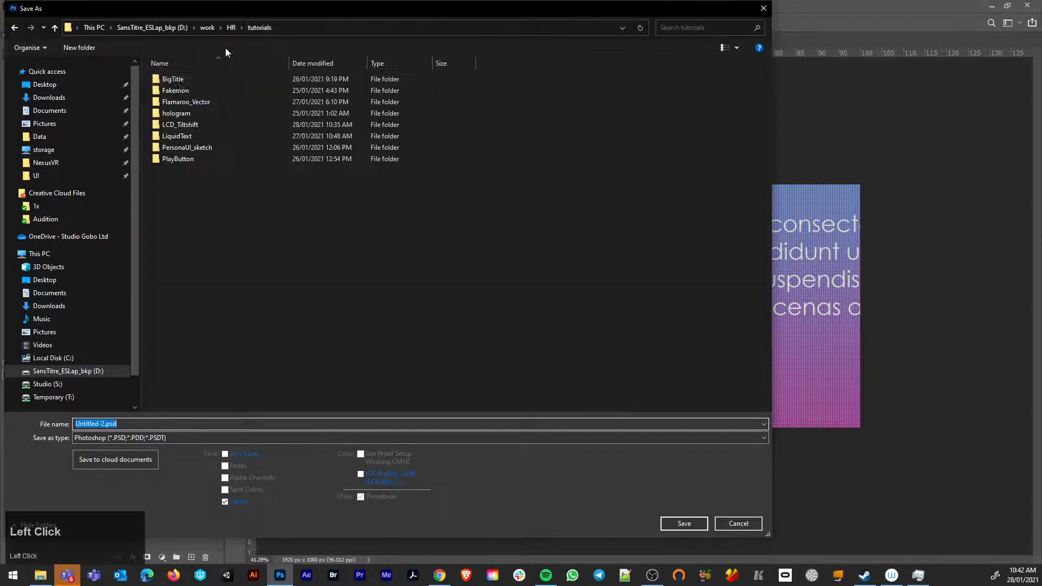
pyautogui.doubleClick(179, 125)
pyautogui.click(158, 90)
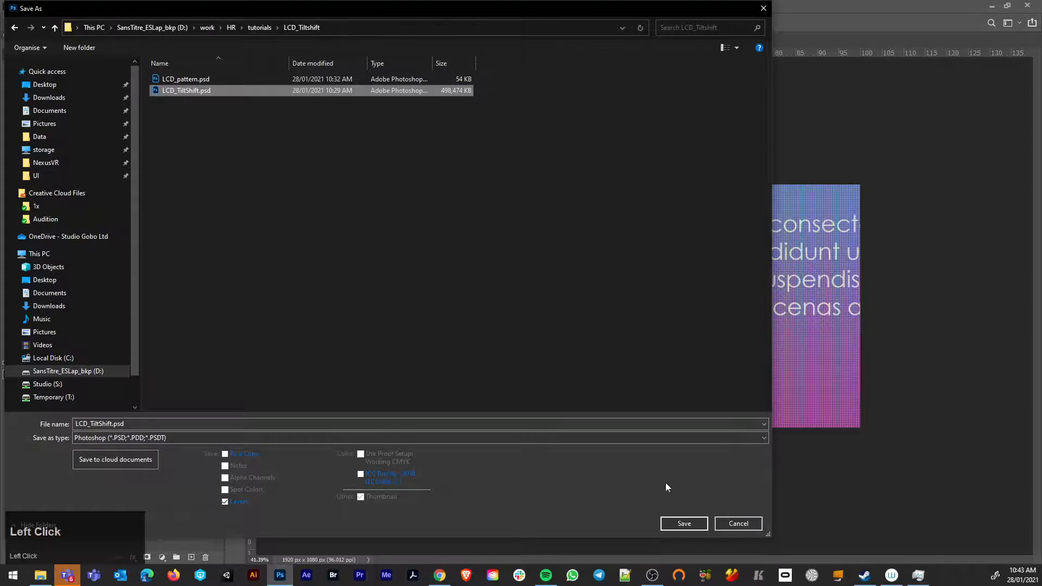
pyautogui.click(681, 524)
pyautogui.click(540, 286)
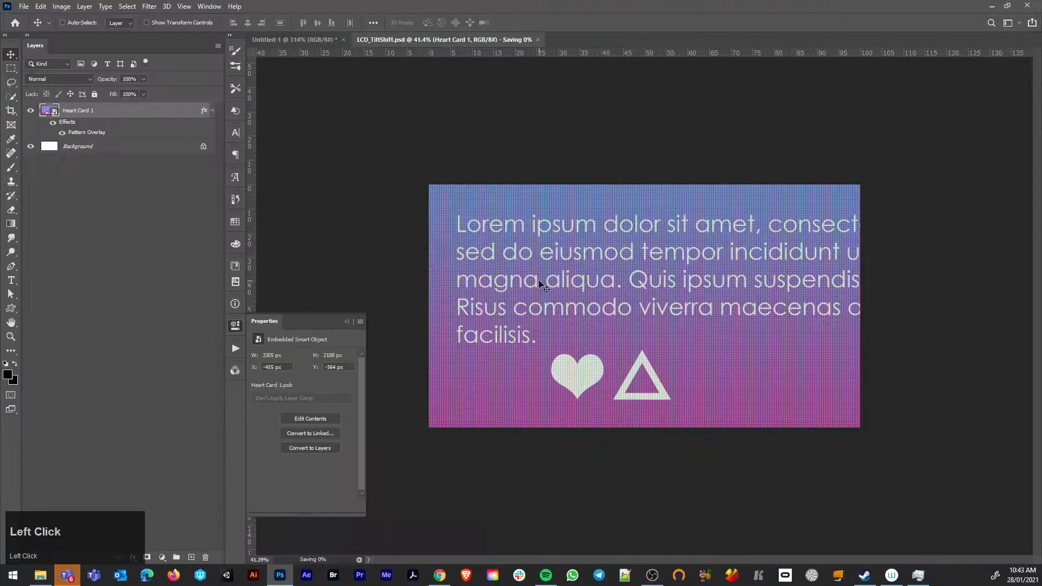
# Convert the heart card layer together with its pattern overlay into a new smart object.
pyautogui.click(126, 120)
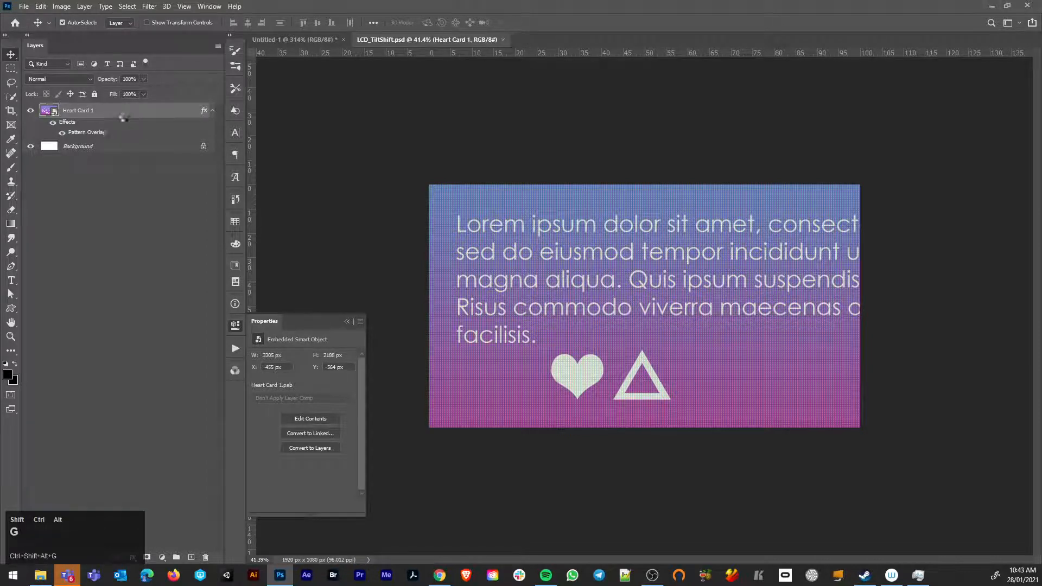
pyautogui.hotkey('ctrl', 'shift', 'alt', 'g')
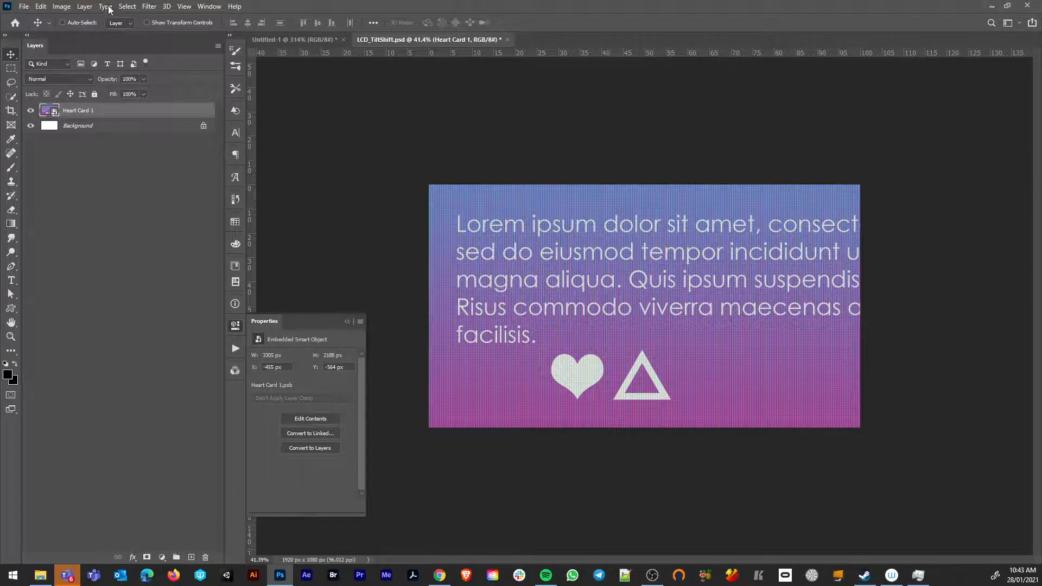
# Start a Tilt-Shift blur on the smart object, rotate the focus band to nearly vertical, and move its center up to the third text line.
pyautogui.click(149, 6)
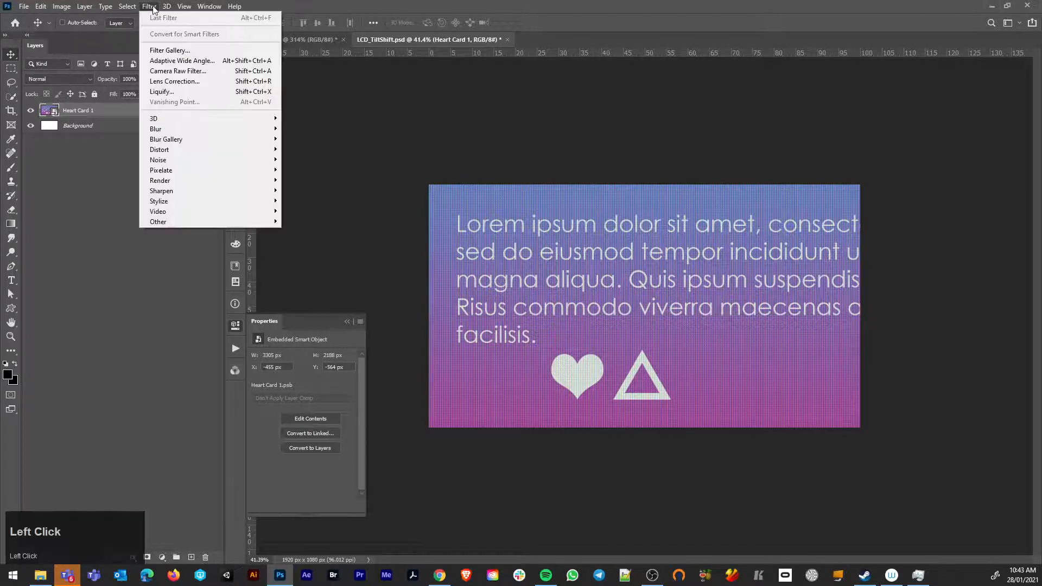
pyautogui.moveTo(191, 144)
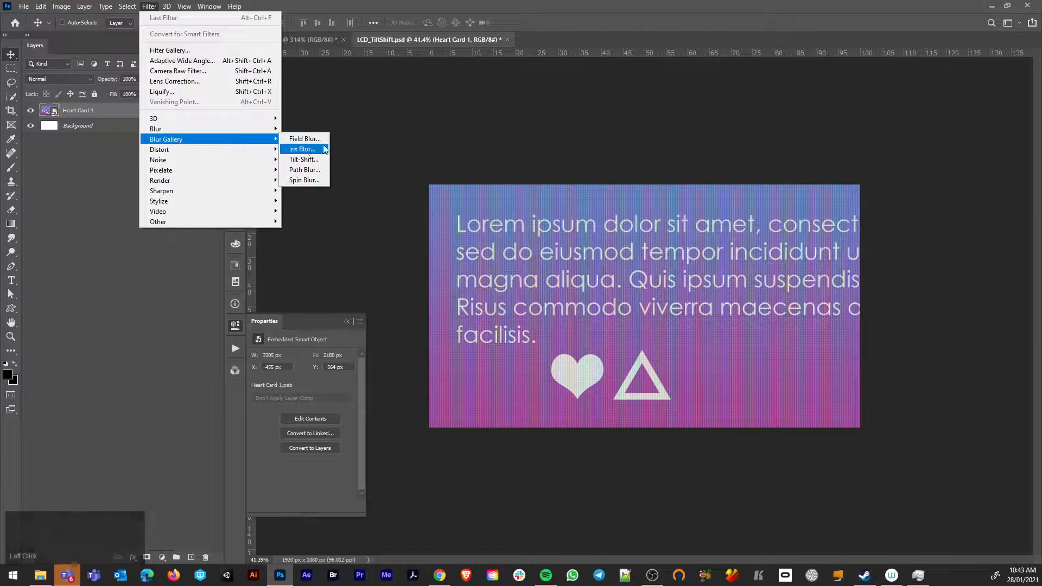
pyautogui.click(307, 159)
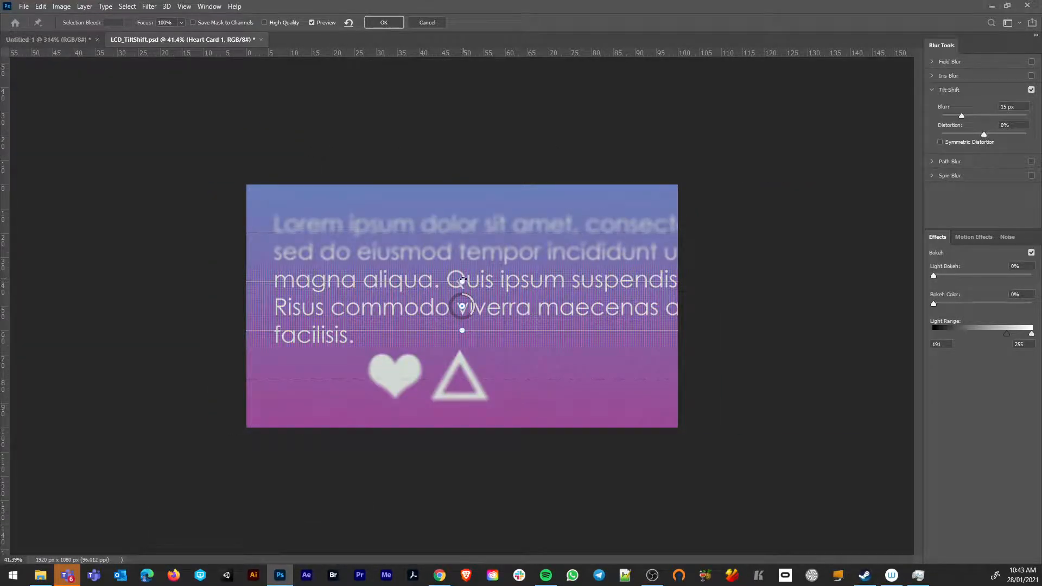
pyautogui.moveTo(463, 280); pyautogui.dragTo(495, 303)
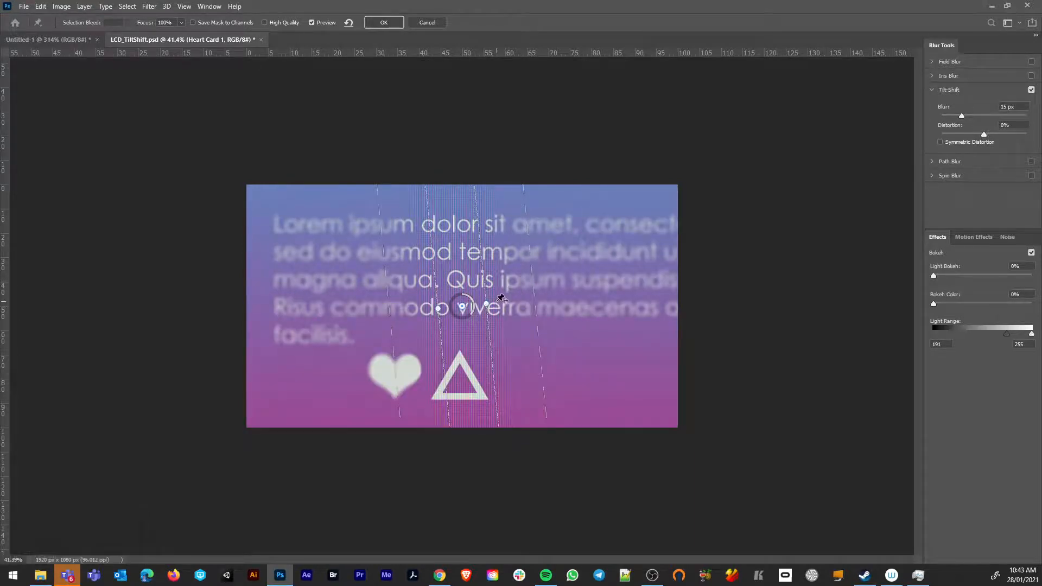
pyautogui.moveTo(491, 306); pyautogui.dragTo(457, 281)
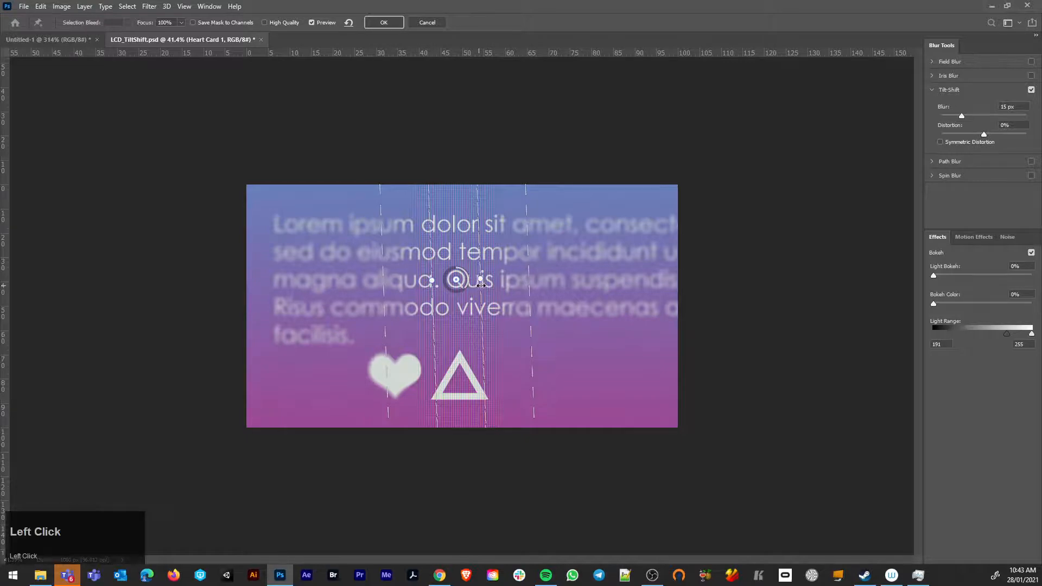
# Widen the Tilt-Shift focus band to span "aliqua" through "ipsum", extend its fade toward the card's left edge, and apply the 15 px blur.
pyautogui.moveTo(480, 282); pyautogui.dragTo(579, 286)
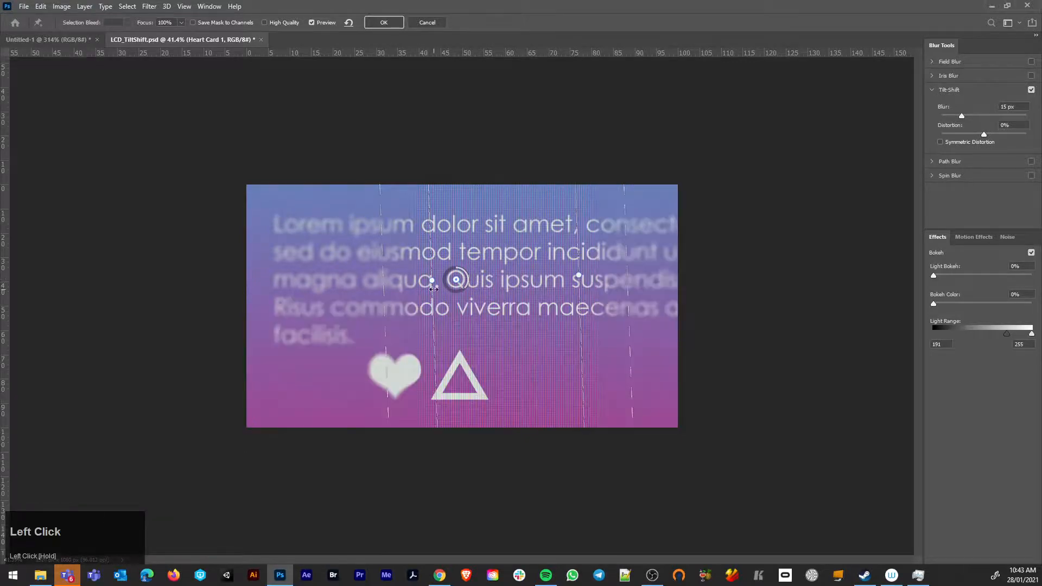
pyautogui.moveTo(433, 289); pyautogui.dragTo(369, 281)
pyautogui.click(314, 305)
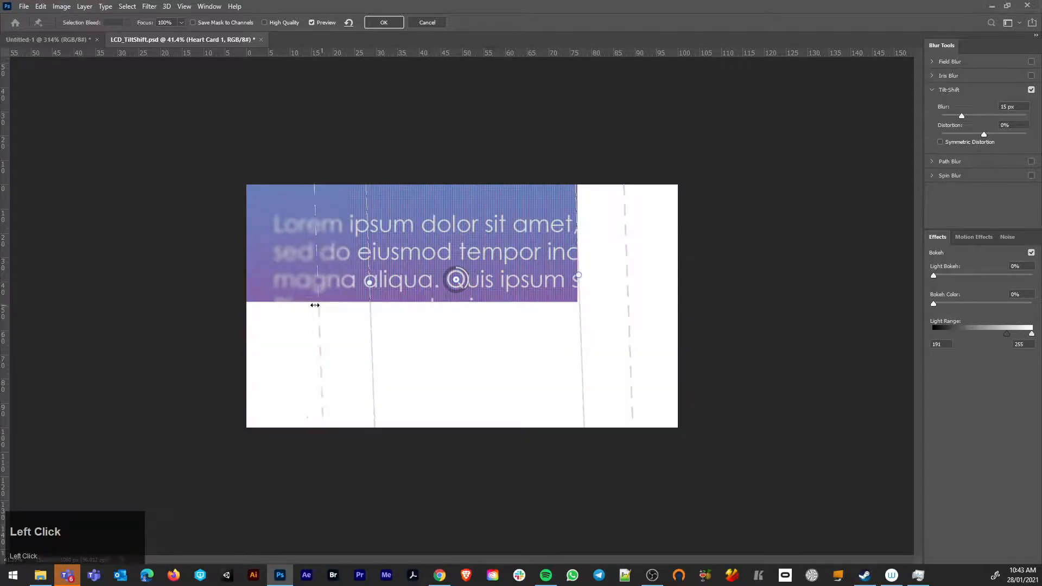
pyautogui.moveTo(315, 304); pyautogui.dragTo(281, 307)
pyautogui.moveTo(571, 312); pyautogui.dragTo(662, 307)
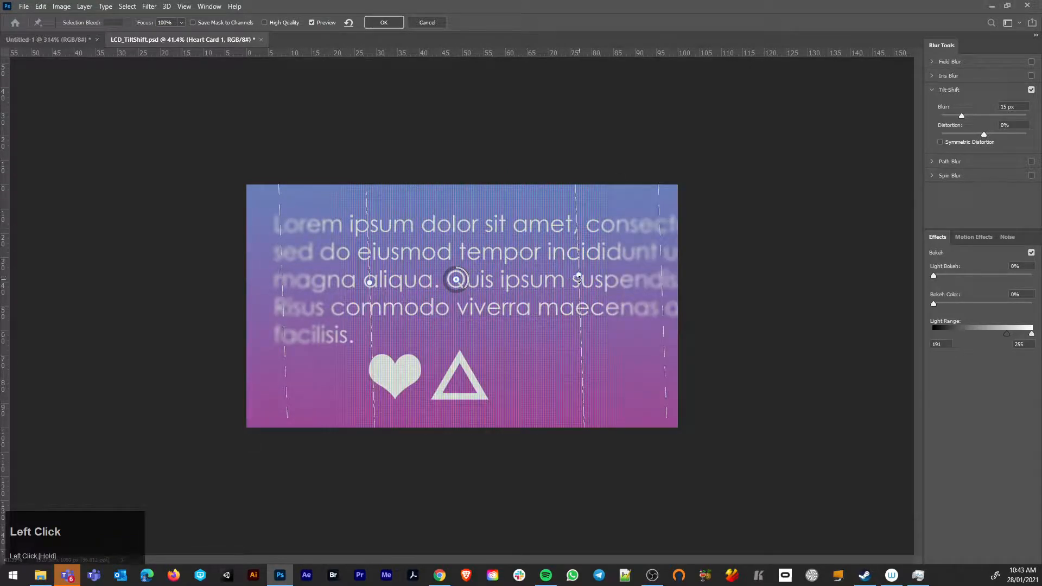
pyautogui.moveTo(576, 281); pyautogui.dragTo(537, 285)
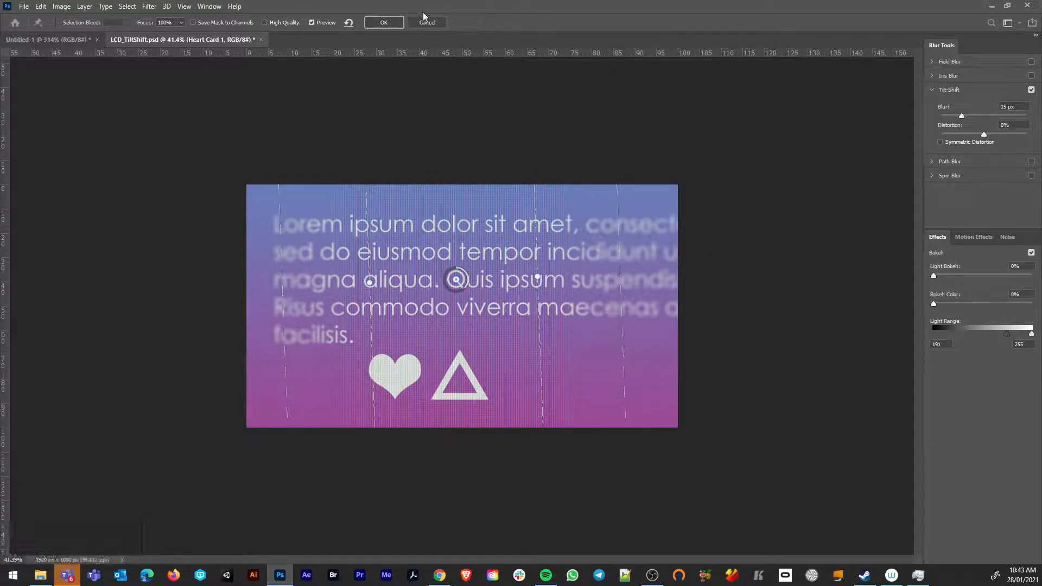
pyautogui.click(389, 22)
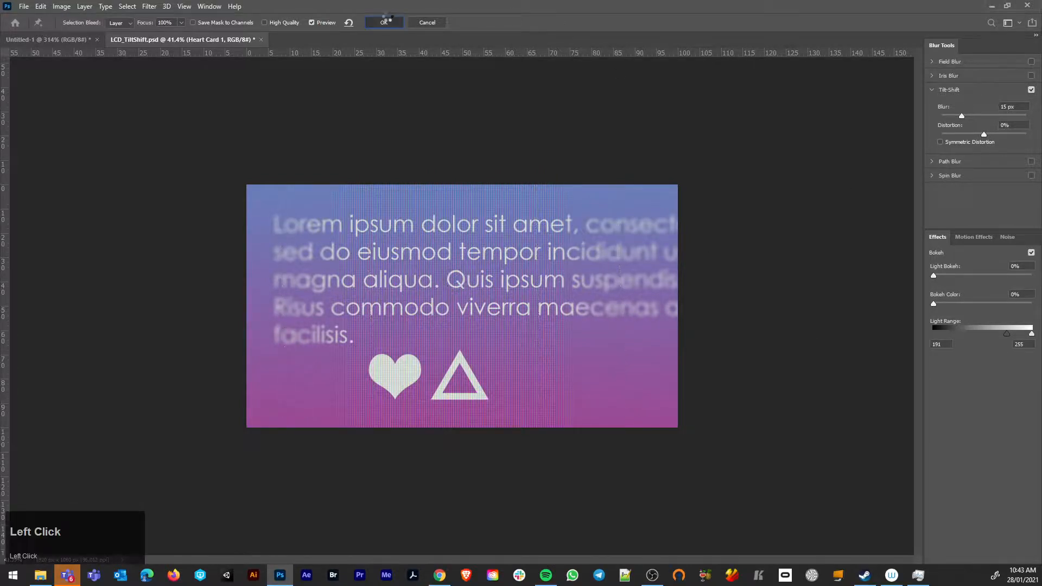
# Transform the heart card in perspective with a taller, extended left edge and a shorter, pulled-in right edge, at about 104% width and 176% height.
pyautogui.scroll(-5, 663, 342)
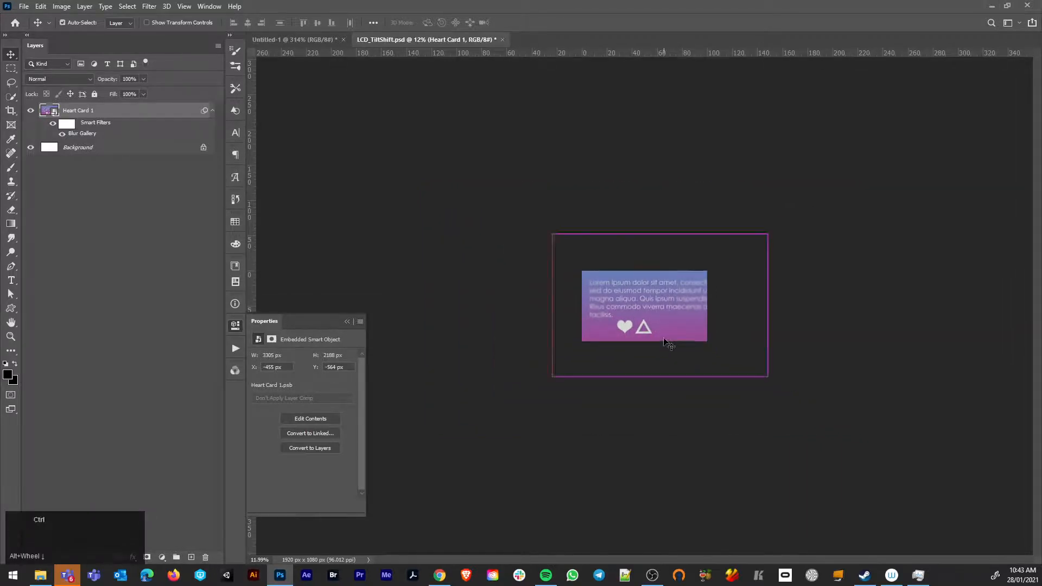
pyautogui.hotkey('ctrl', 't')
pyautogui.moveTo(552, 235); pyautogui.dragTo(551, 187)
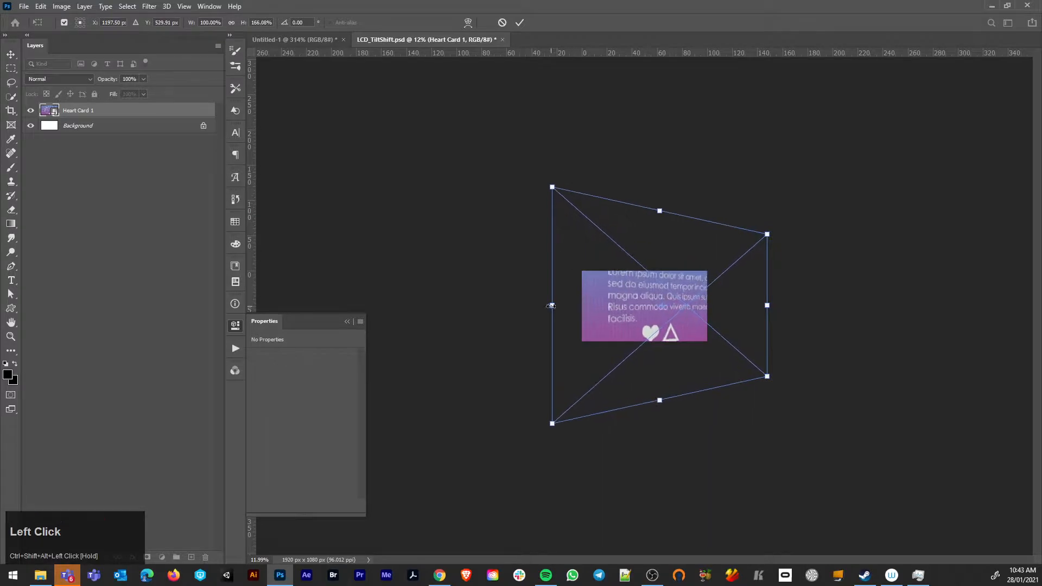
pyautogui.moveTo(551, 306); pyautogui.dragTo(518, 306)
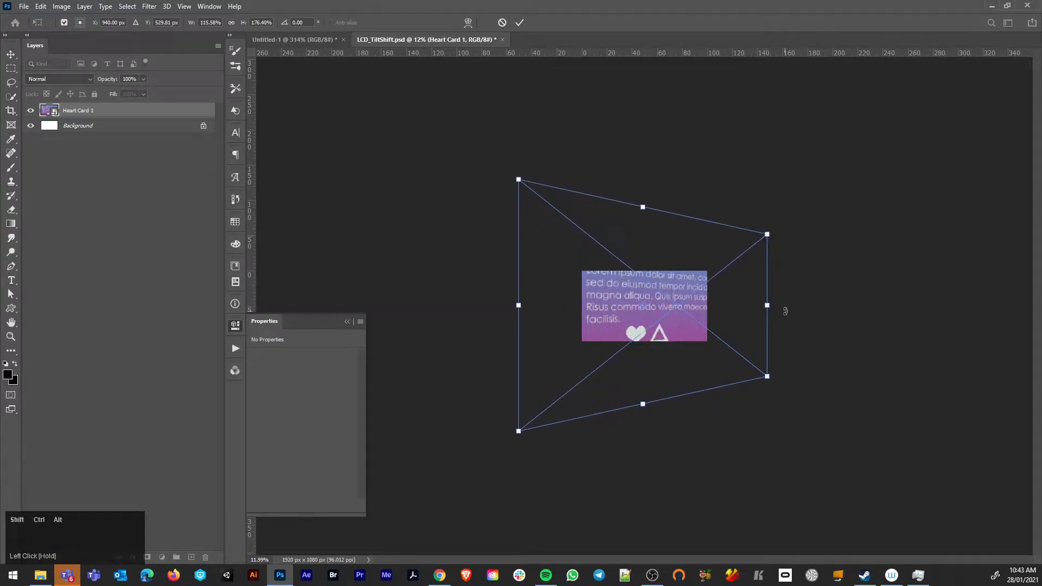
pyautogui.moveTo(768, 234); pyautogui.dragTo(767, 249)
pyautogui.moveTo(768, 305); pyautogui.dragTo(743, 306)
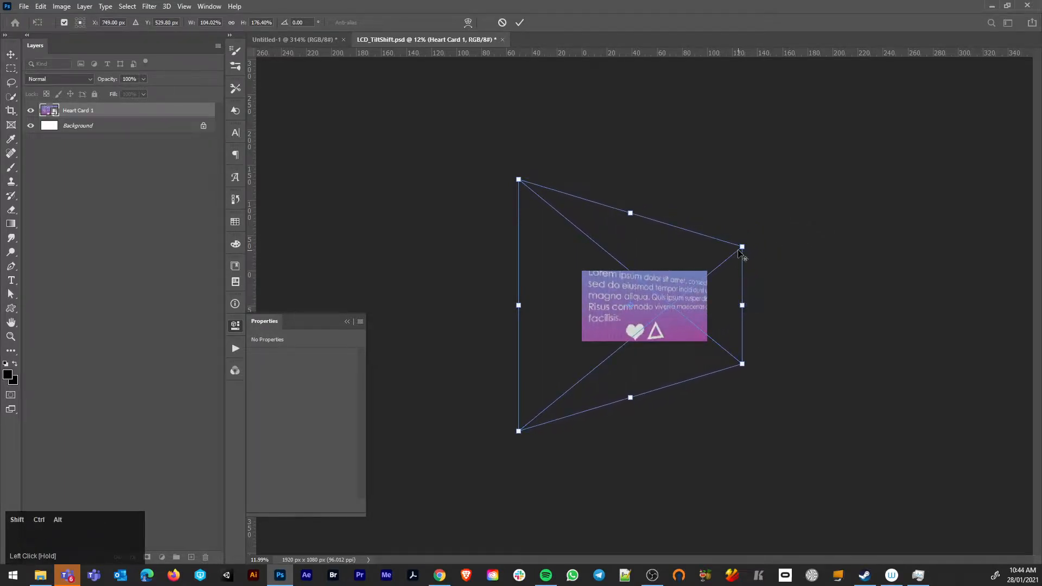
# Exaggerate the card's perspective by shrinking the right edge and enlarging the left, and apply the transform at about 3821 × 5003 px.
pyautogui.moveTo(742, 247); pyautogui.dragTo(742, 256)
pyautogui.moveTo(742, 305); pyautogui.dragTo(734, 305)
pyautogui.moveTo(518, 188); pyautogui.dragTo(518, 164)
pyautogui.moveTo(520, 305); pyautogui.dragTo(486, 305)
pyautogui.press('Return')
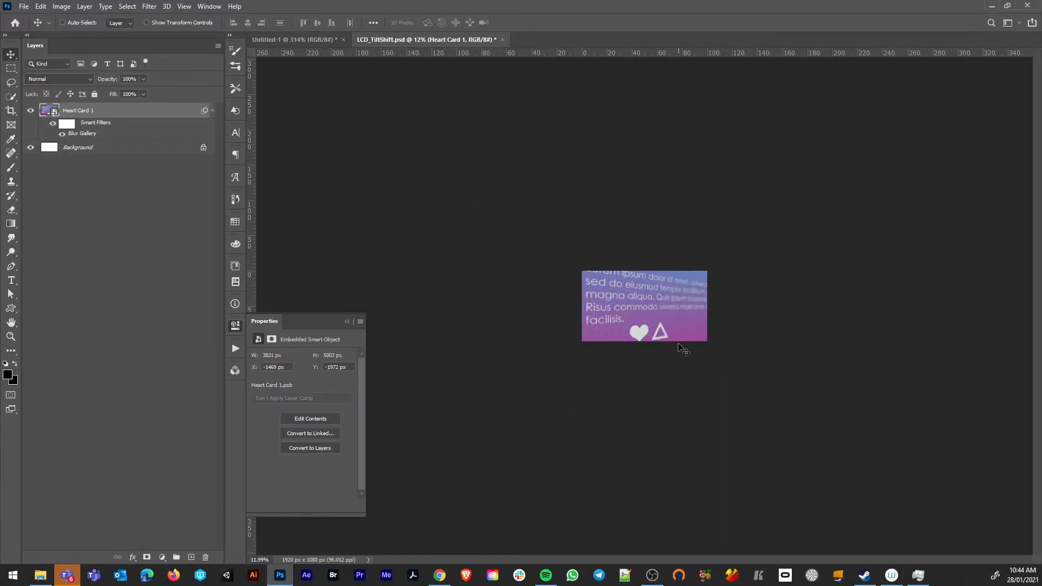
# Inspect the tilted card up close with the Properties panel collapsed so it does not cover the text.
pyautogui.keyDown('alt'); pyautogui.scroll(4, 678, 343); pyautogui.keyUp('alt')
pyautogui.keyDown('alt'); pyautogui.scroll(2, 675, 343); pyautogui.keyUp('alt')
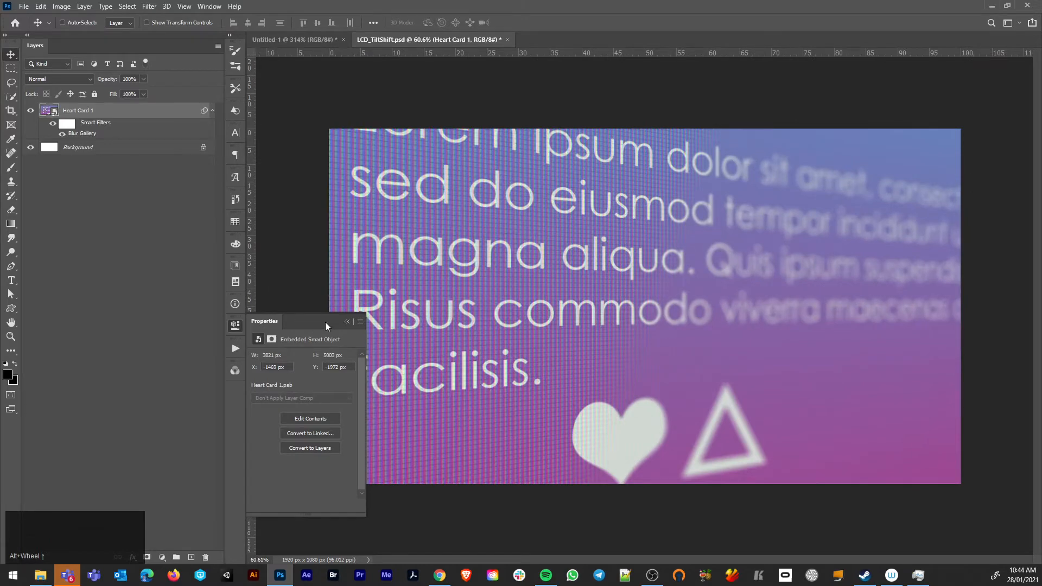
pyautogui.click(347, 322)
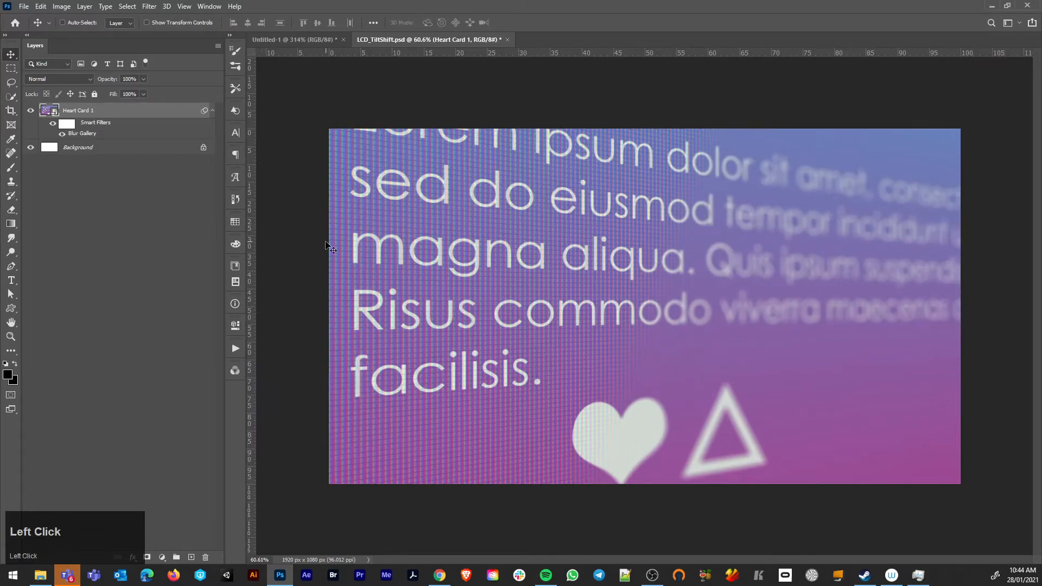